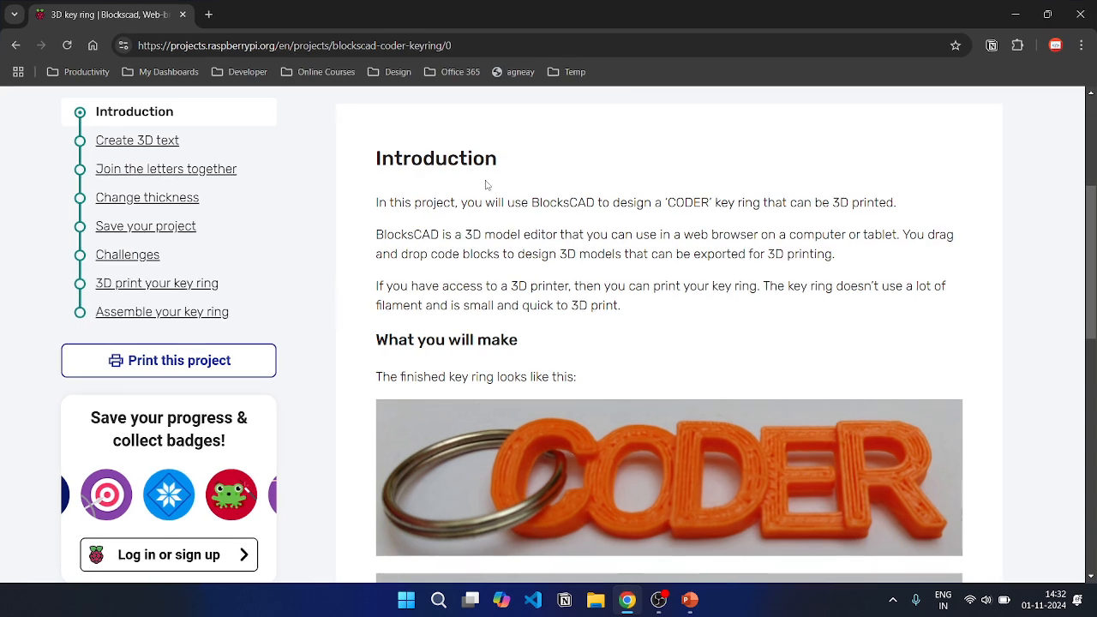
Open a new browser tab alongside the 3D key ring project page
left_click_drag(1096, 300, 1095, 206)
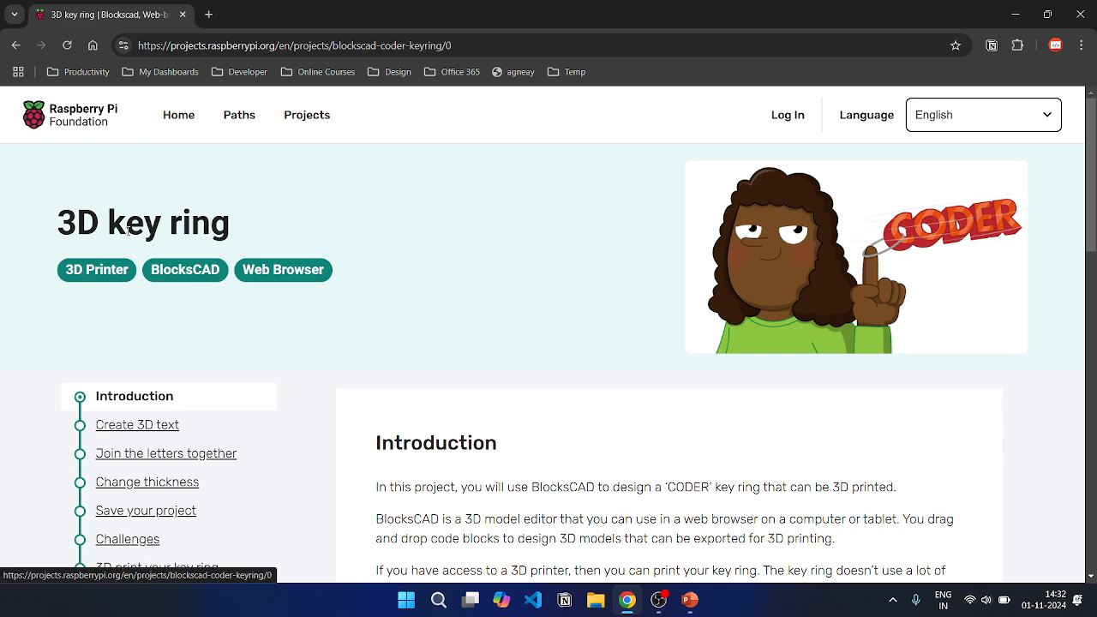
mouse_move(1094, 172)
left_mouse_down()
mouse_move(1094, 327)
mouse_move(1094, 172)
left_mouse_up()
left_click(209, 14)
left_click(219, 45)
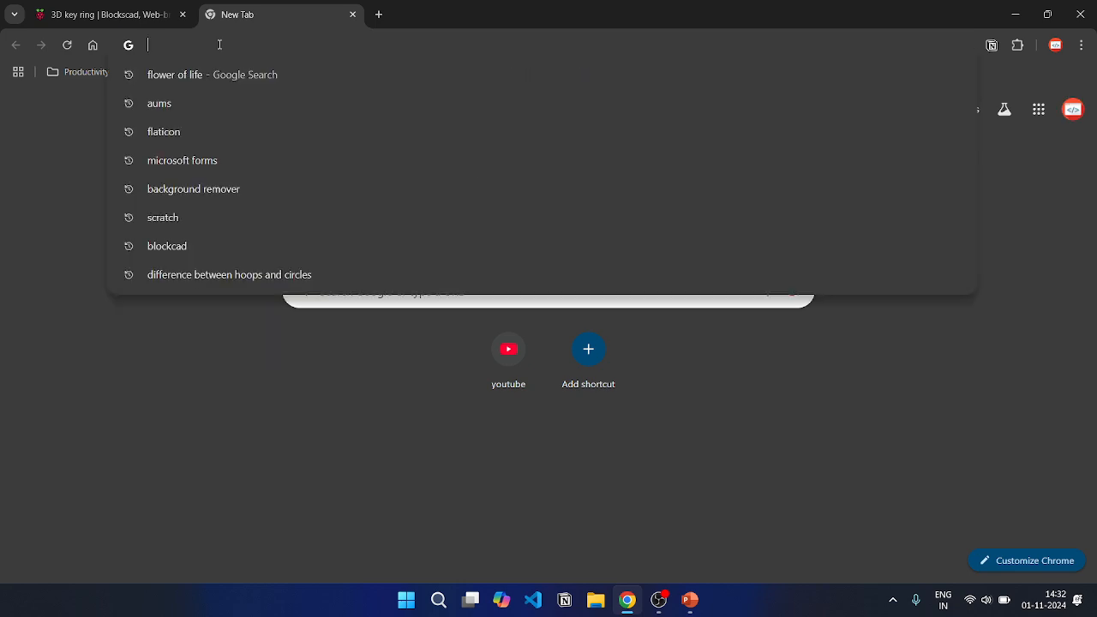
type("blocksc")
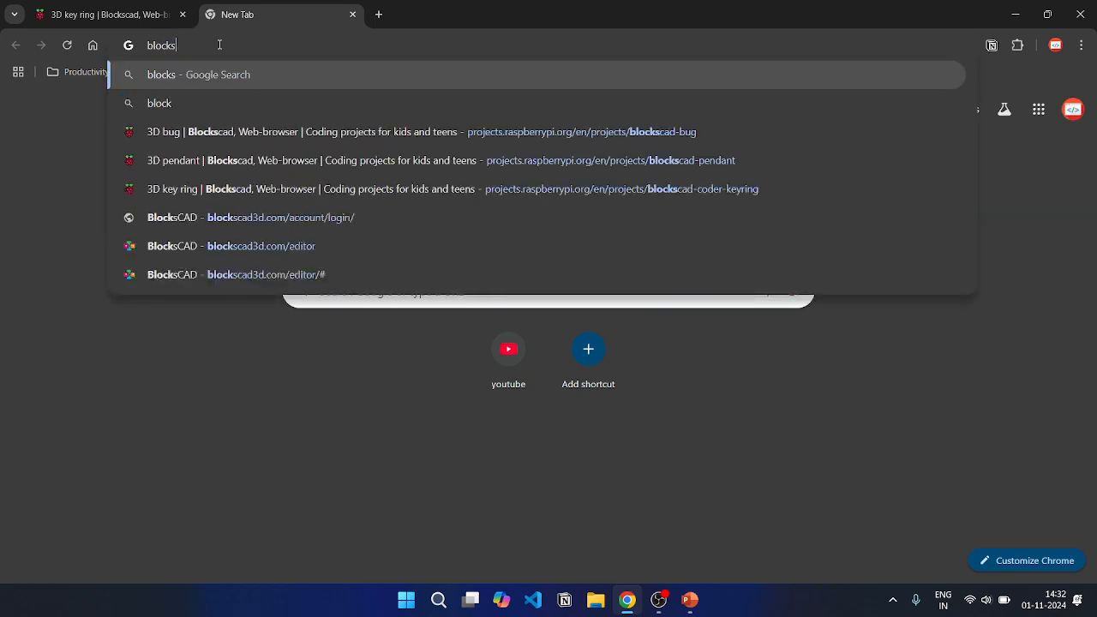
key("BackSpace")
type("c")
key("Caps_Lock")
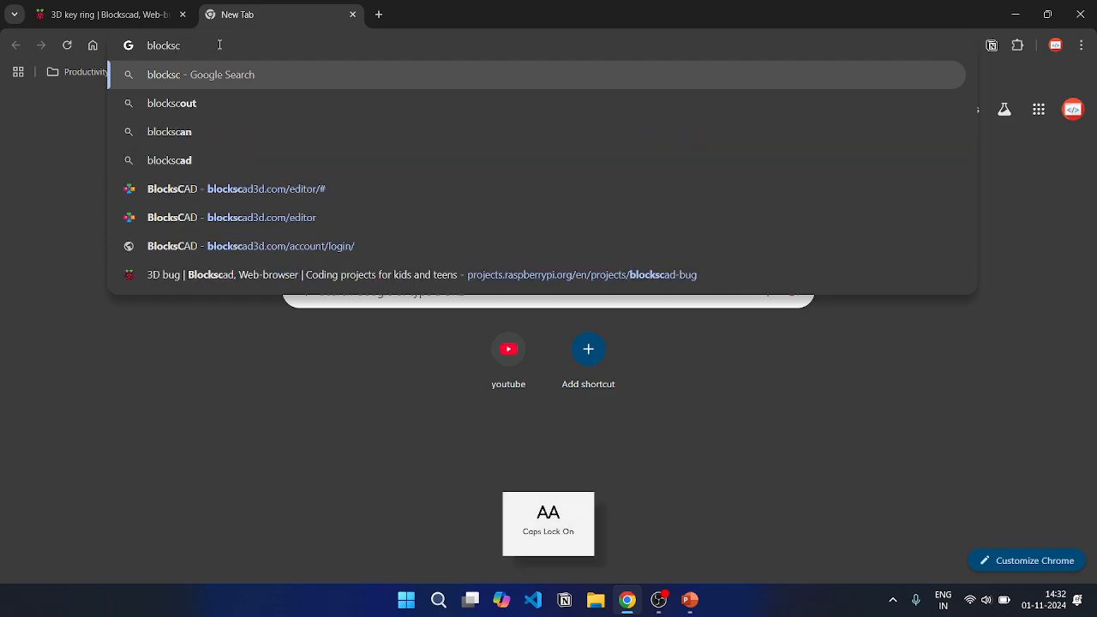
key("BackSpace")
key("Caps_Lock")
type("c")
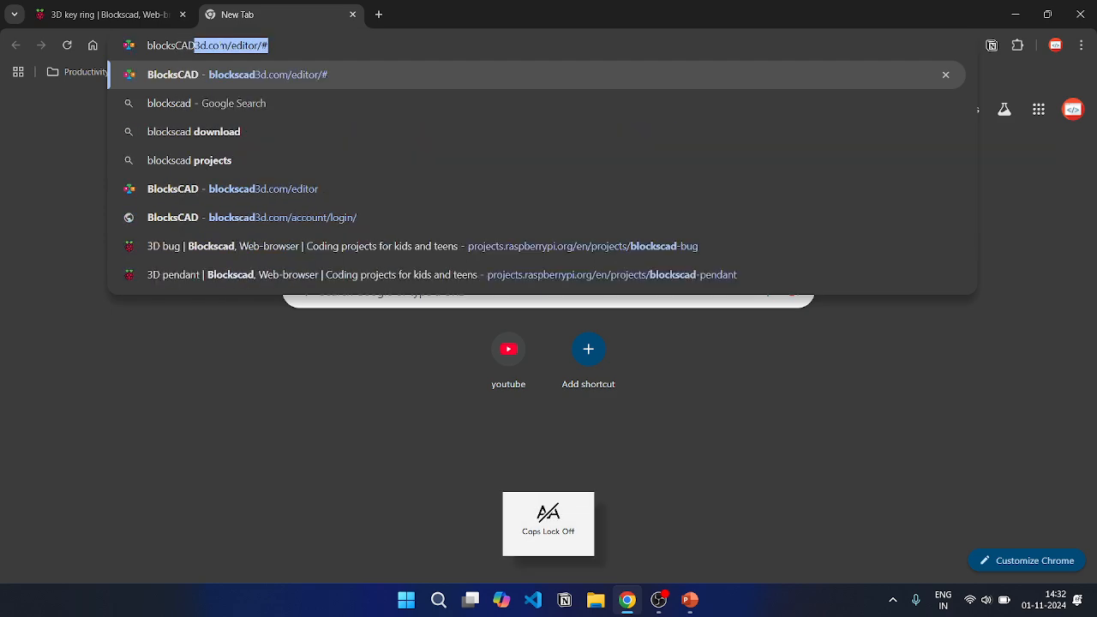
key("Return")
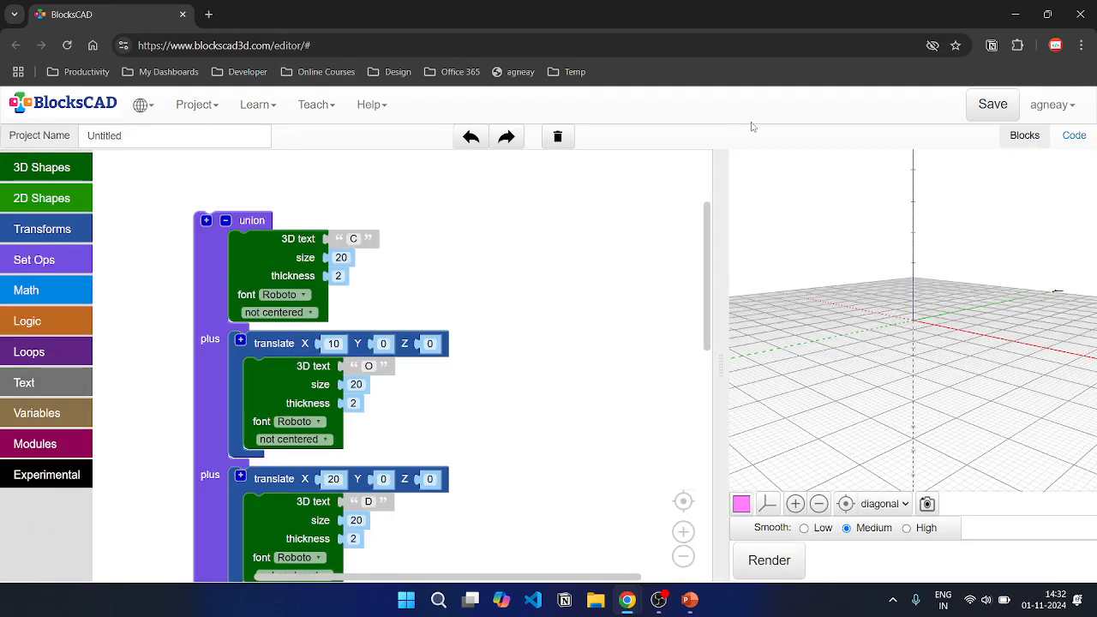
left_click_drag(674, 6, 624, 115)
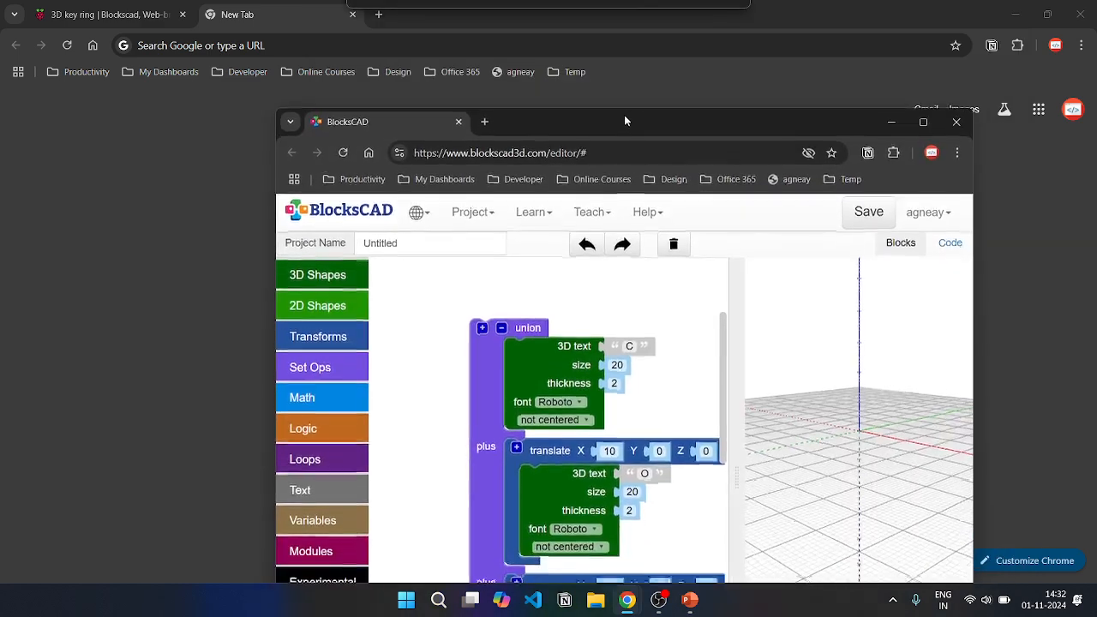
left_click(956, 129)
Search the web for BlocksCAD and open the BlocksCAD editor from the results
left_click(792, 47)
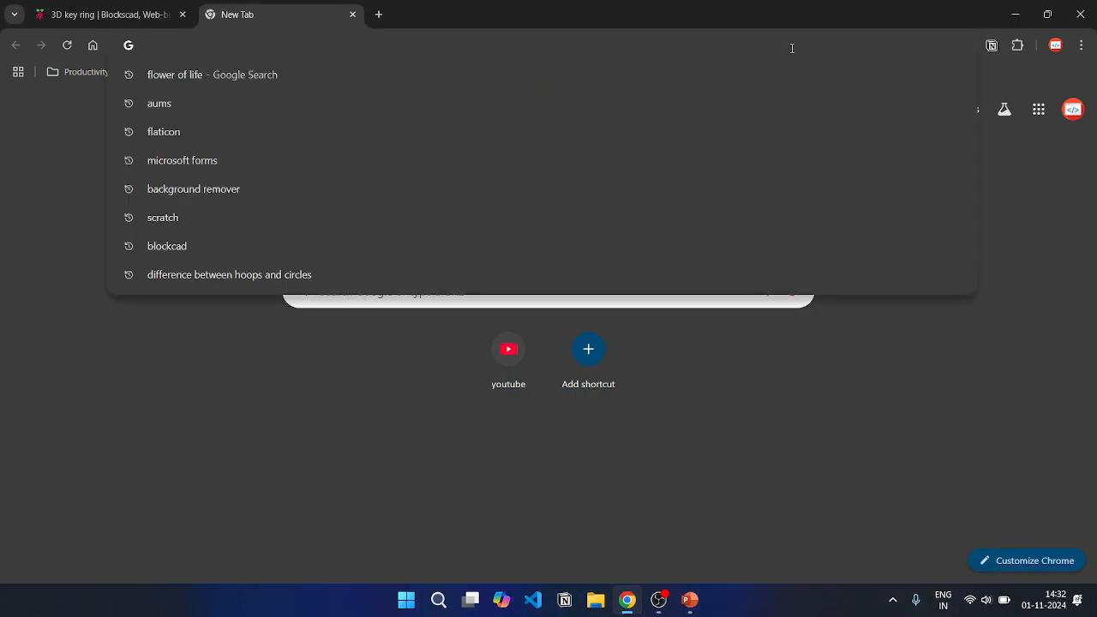
type("Block")
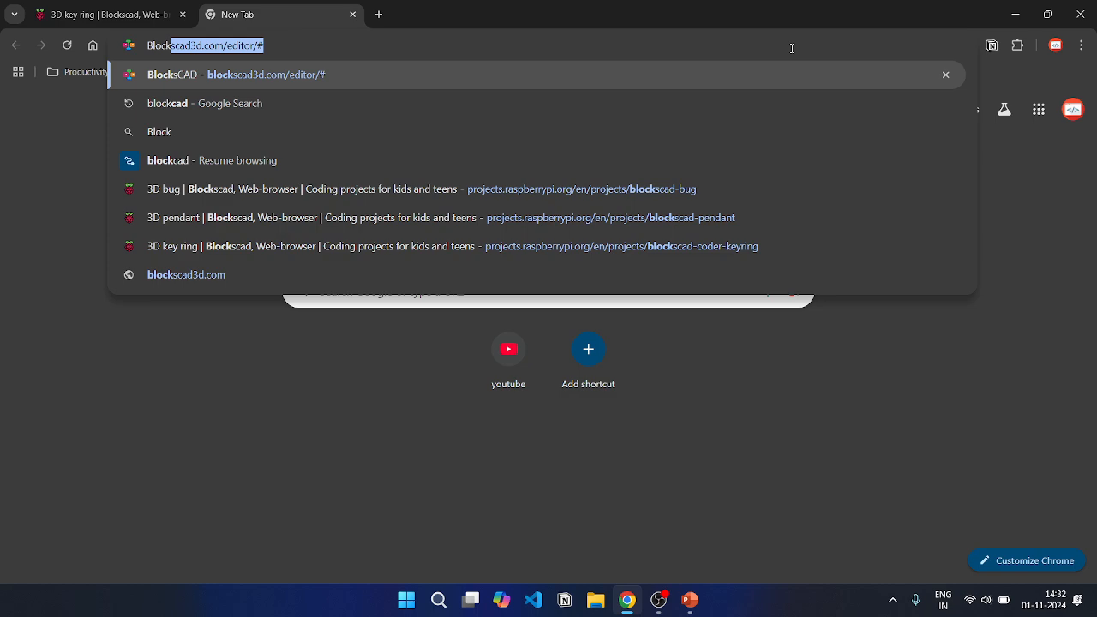
type("sCAD")
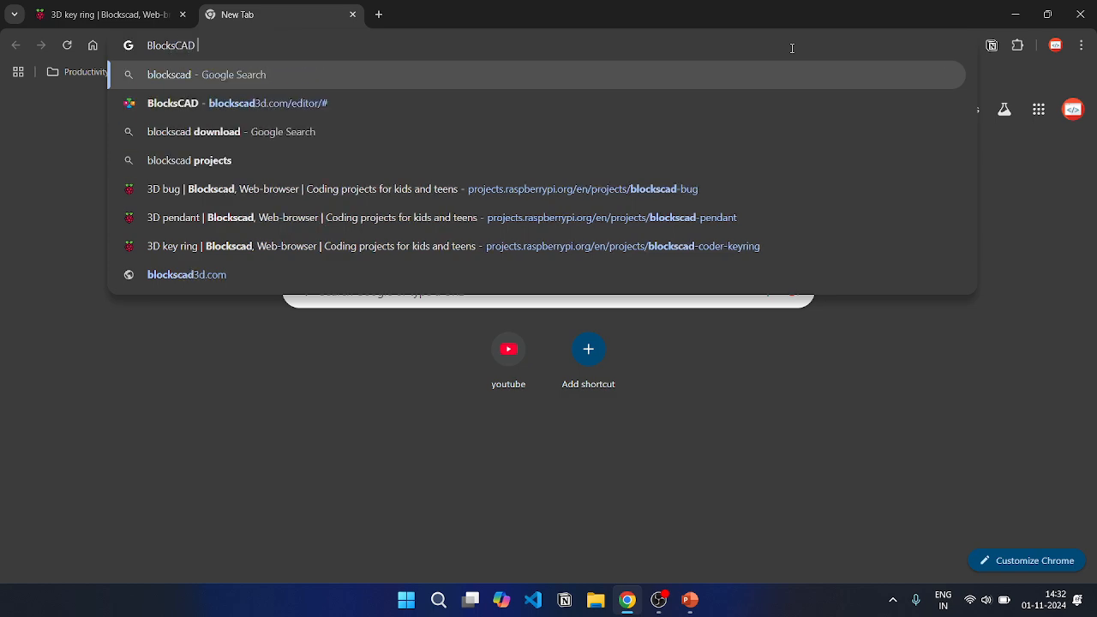
key("Return")
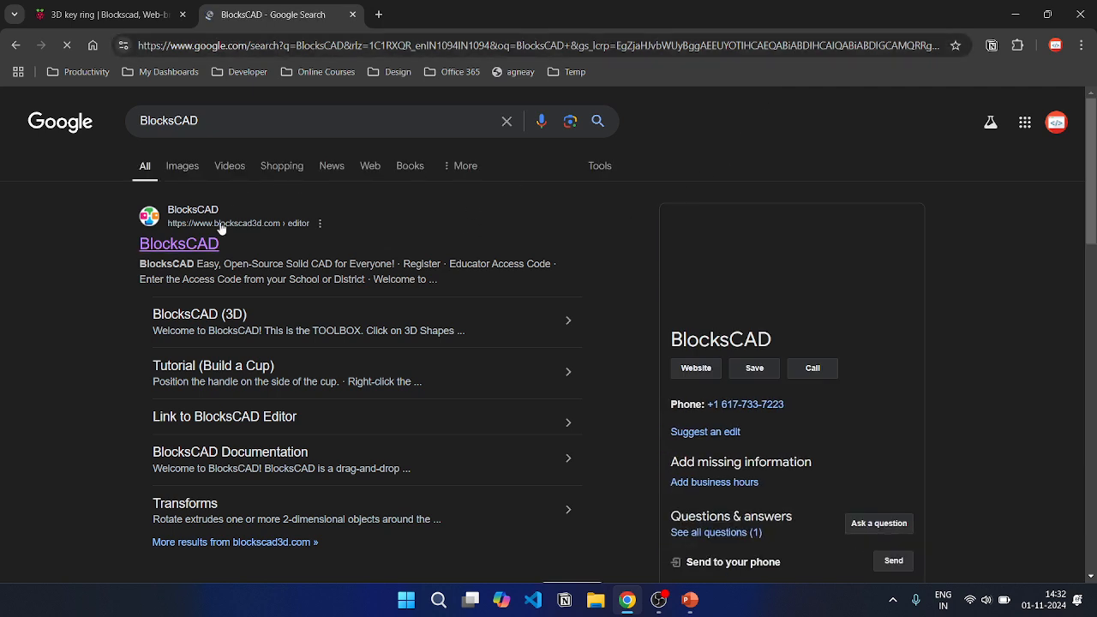
left_click(214, 242)
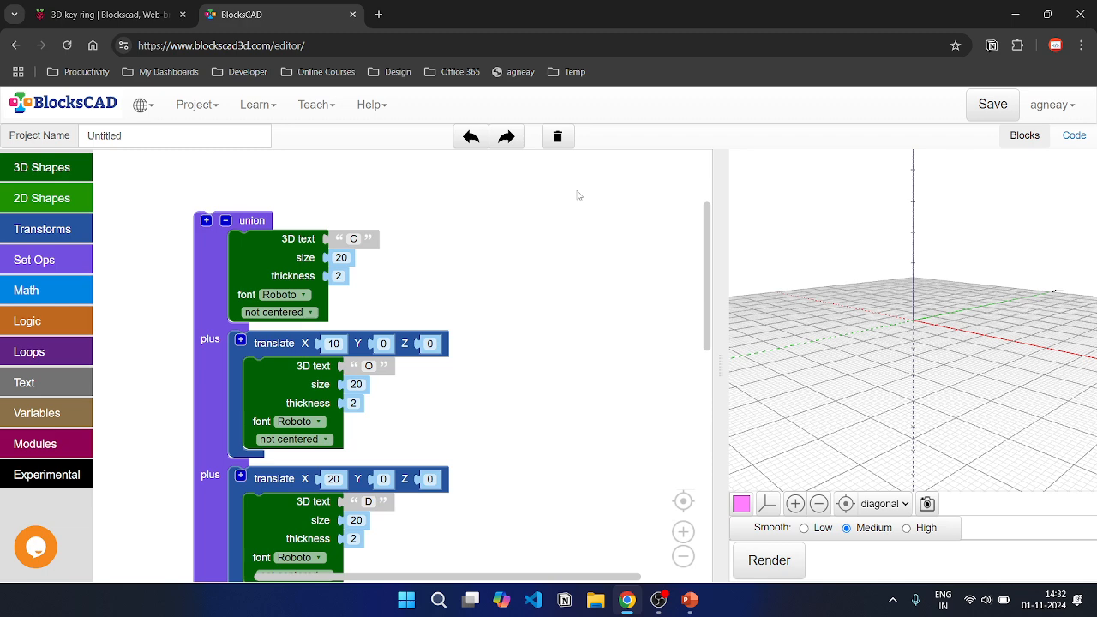
Go to the saved projects list, saving the current project on the way, and create a new project
left_click(1039, 117)
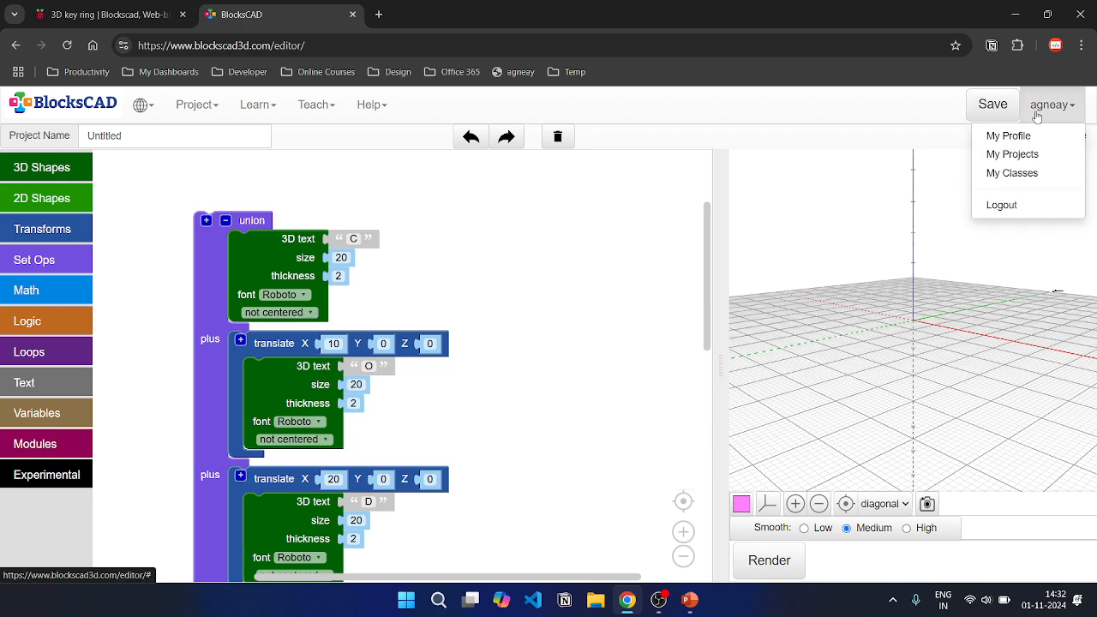
left_click(1016, 155)
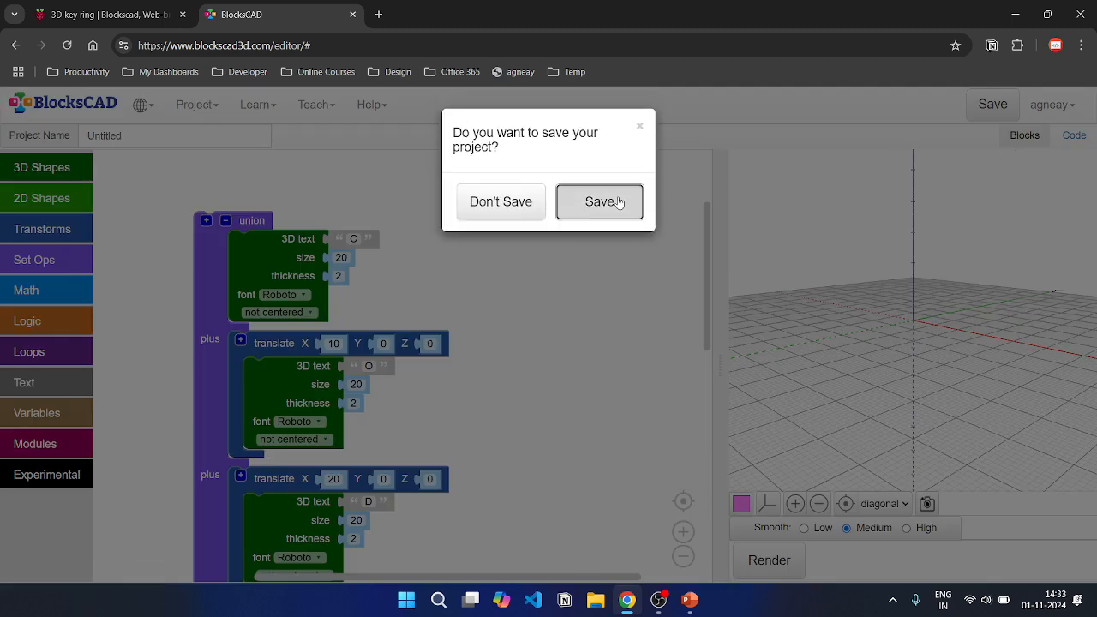
left_click(619, 203)
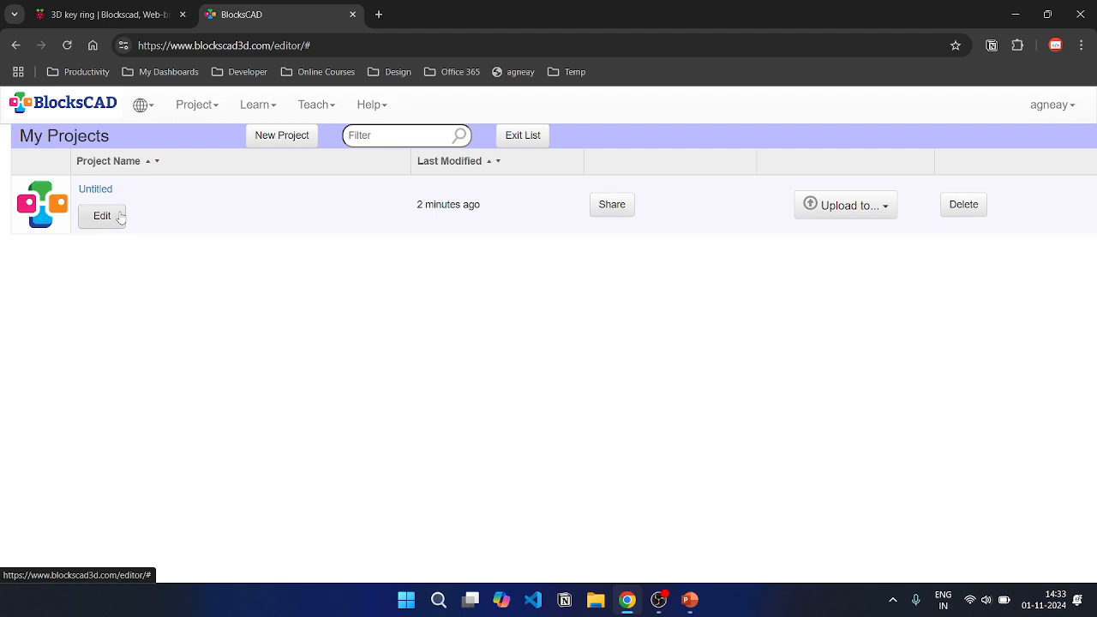
left_click(282, 136)
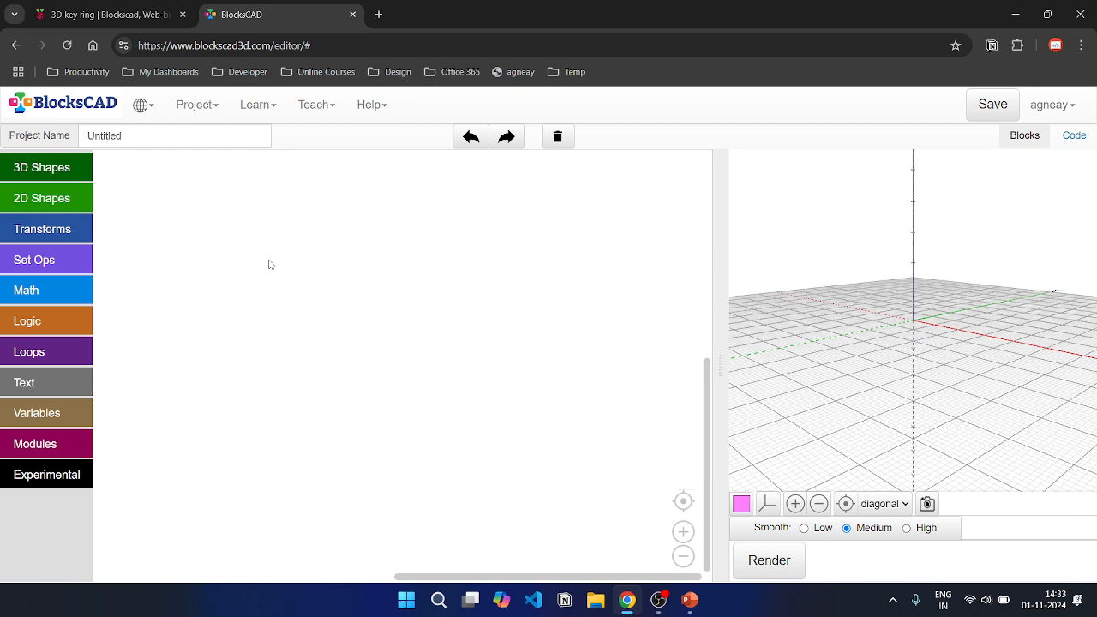
Place a 3D text block in the workspace and set its text to CODER
left_click(51, 177)
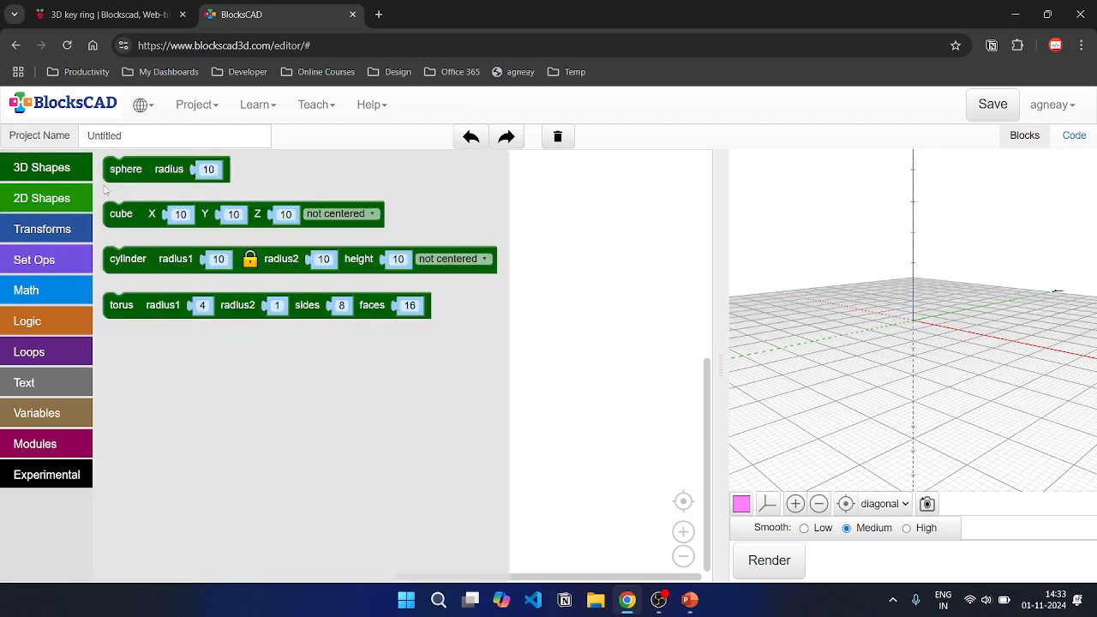
left_click(54, 382)
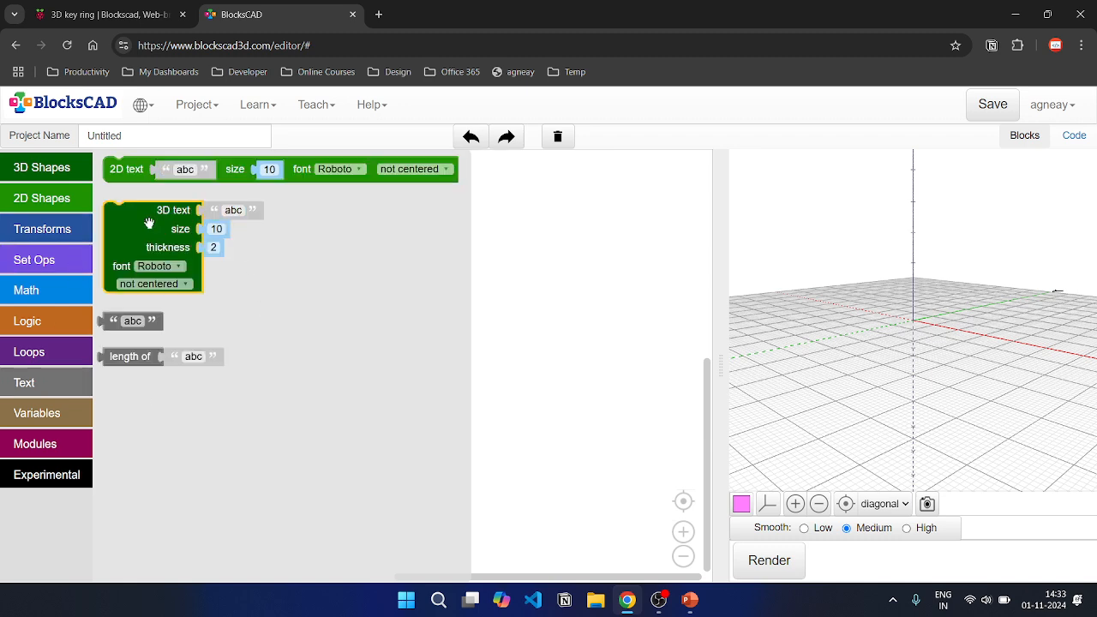
left_click_drag(148, 222, 251, 240)
left_click(331, 226)
type("C")
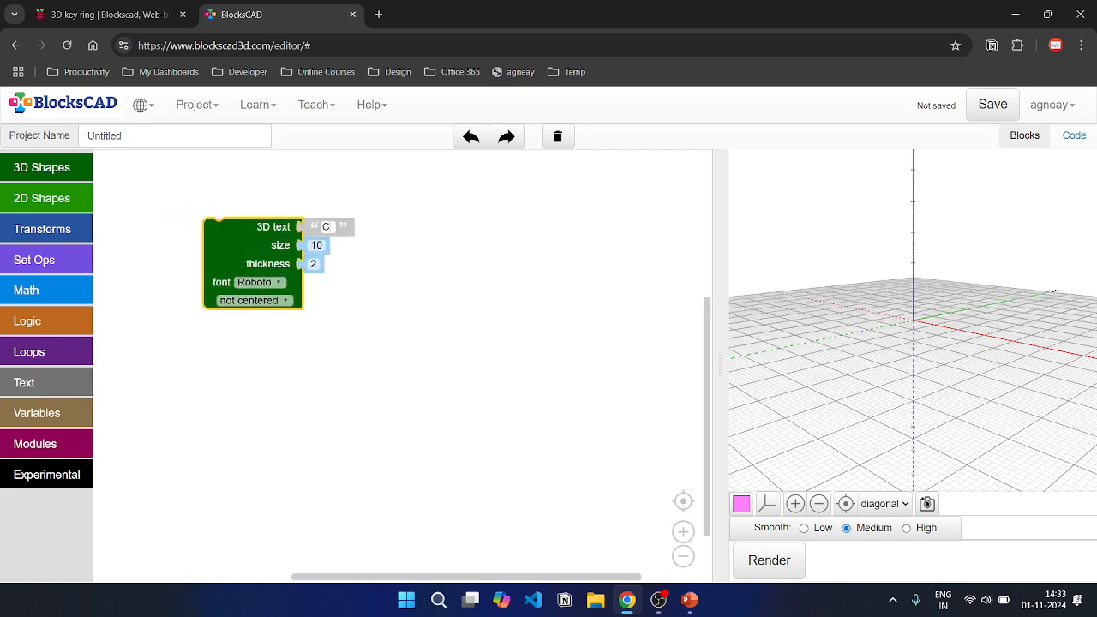
type("ODER")
left_click(389, 278)
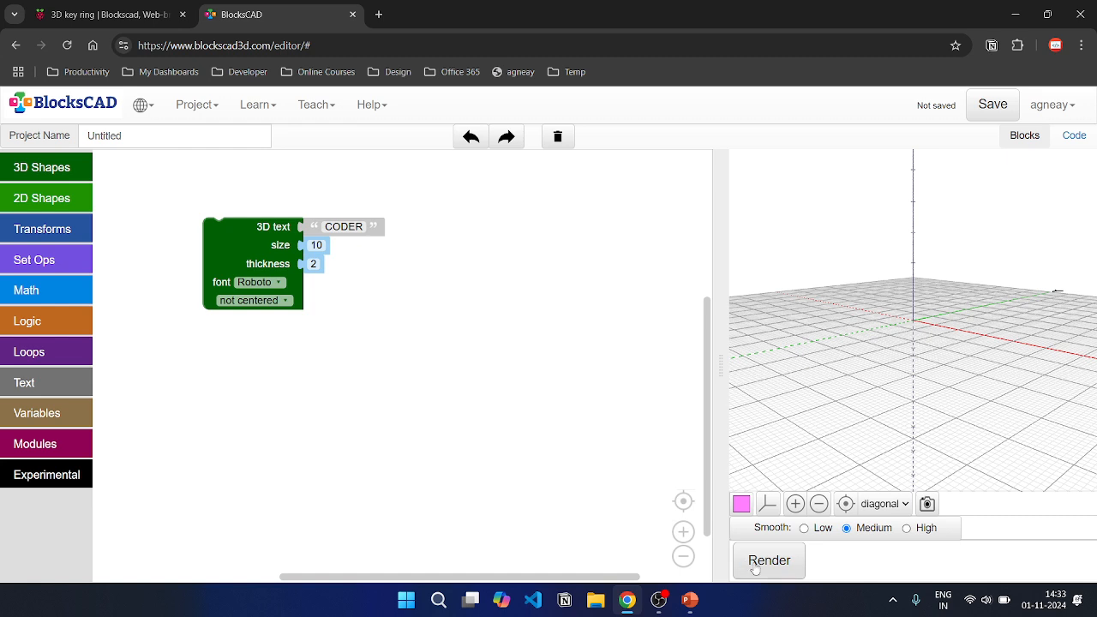
Render the CODER text and examine the 3D model from different angles and distances
left_click(754, 566)
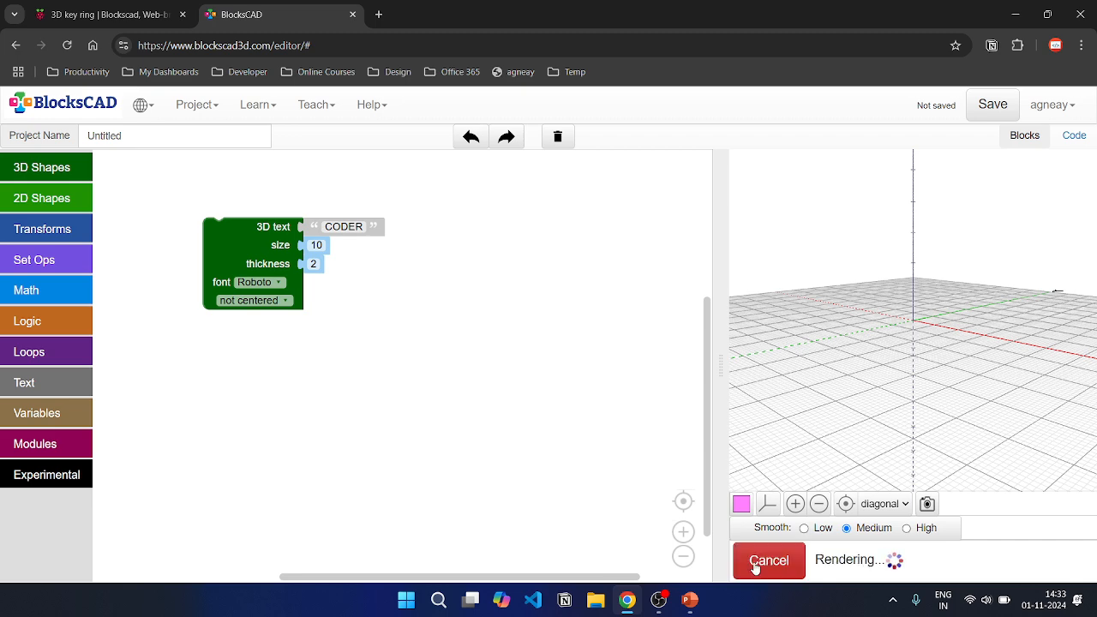
mouse_move(906, 371)
left_mouse_down()
mouse_move(994, 425)
mouse_move(1072, 445)
mouse_move(926, 394)
mouse_move(919, 443)
mouse_move(960, 381)
mouse_move(922, 373)
left_mouse_up()
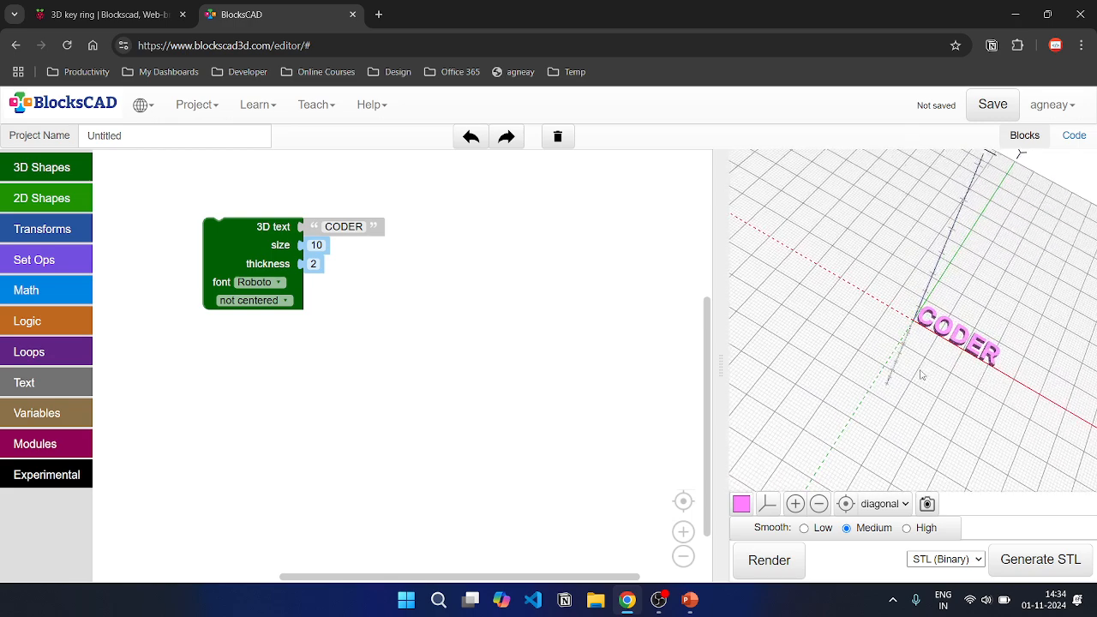
left_click(796, 504)
left_click(797, 505)
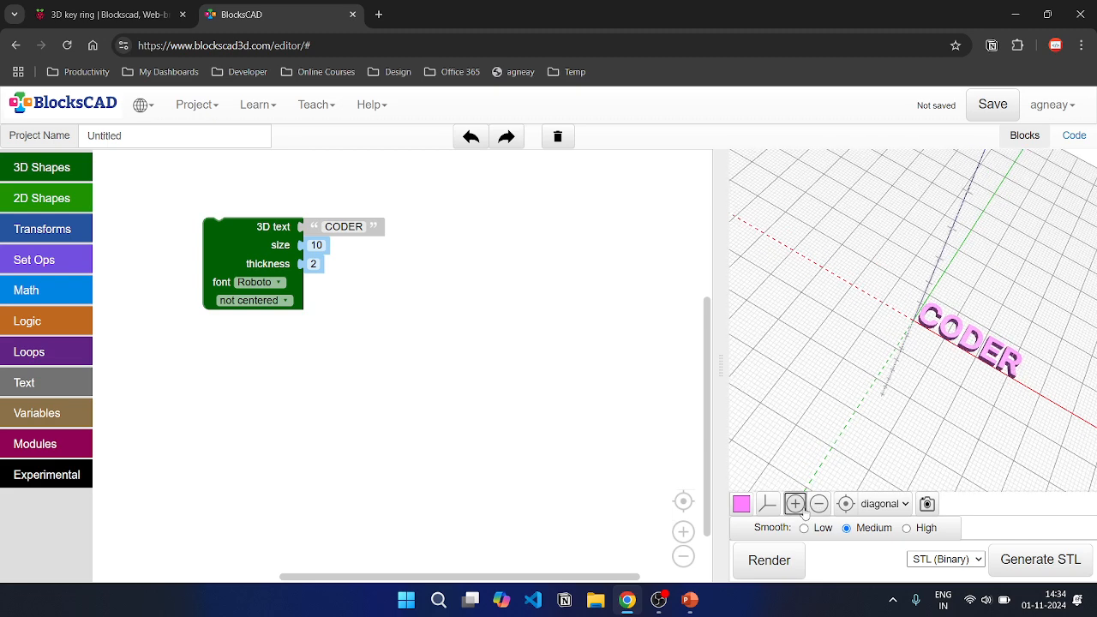
left_click(817, 509)
left_click(818, 509)
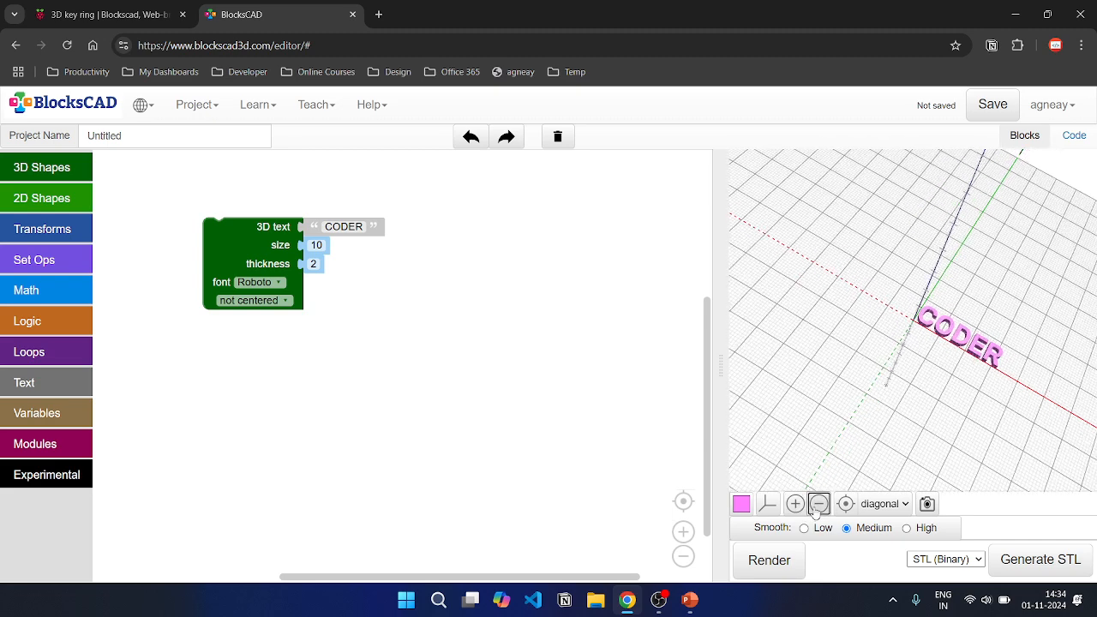
left_click(800, 510)
left_click(801, 510)
left_click_drag(933, 380, 952, 345)
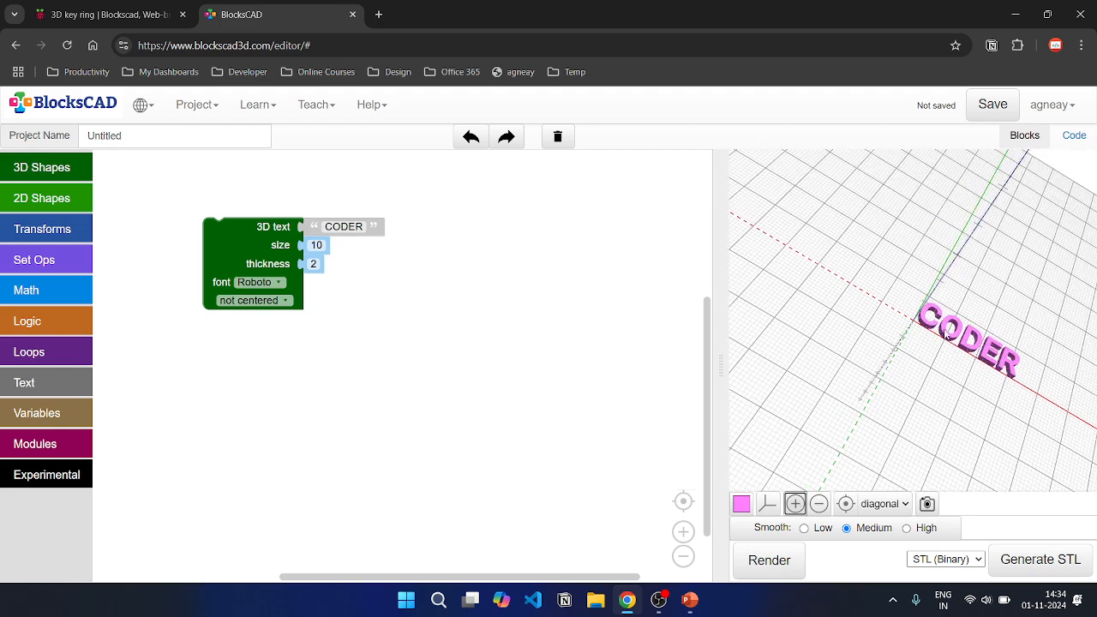
Set the rendered model's colour to green and inspect the CODER letters up close
left_click(742, 506)
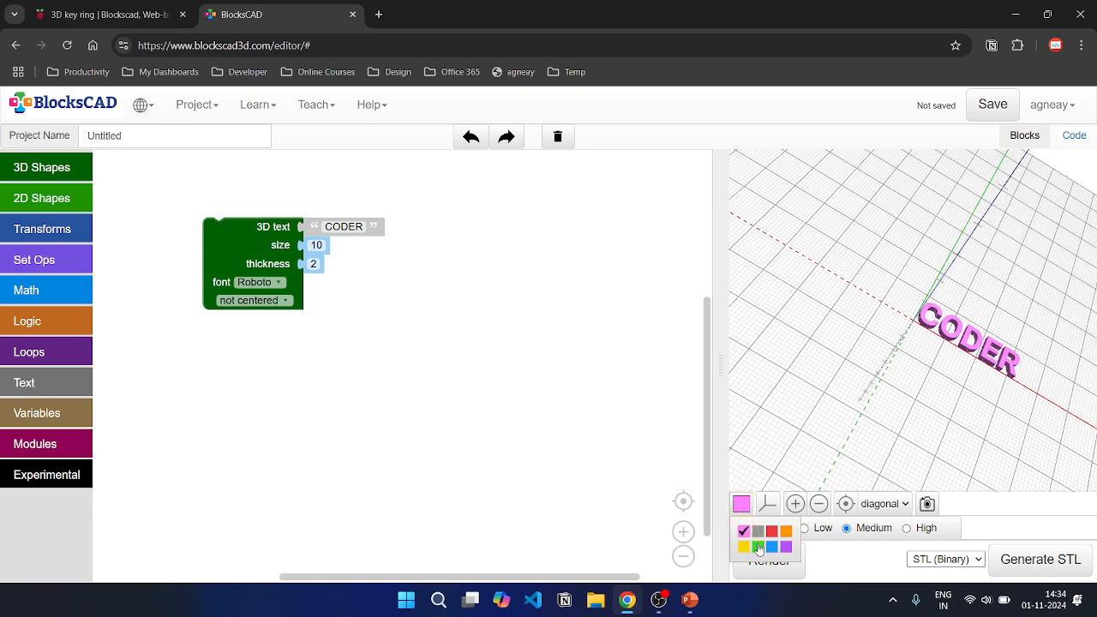
left_click(757, 546)
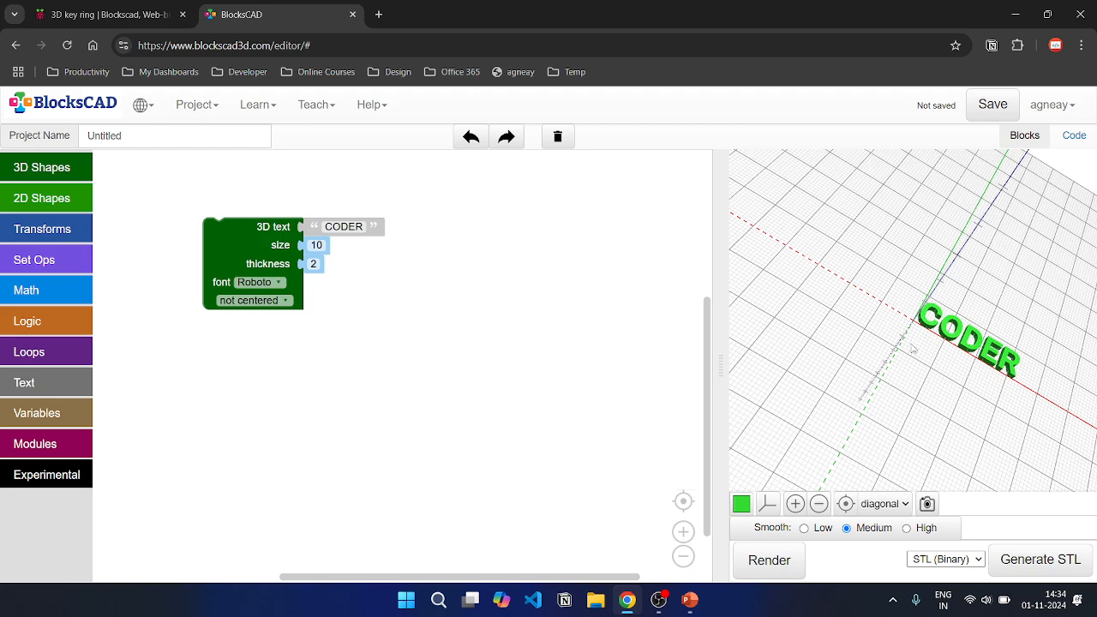
left_click_drag(922, 331, 965, 333)
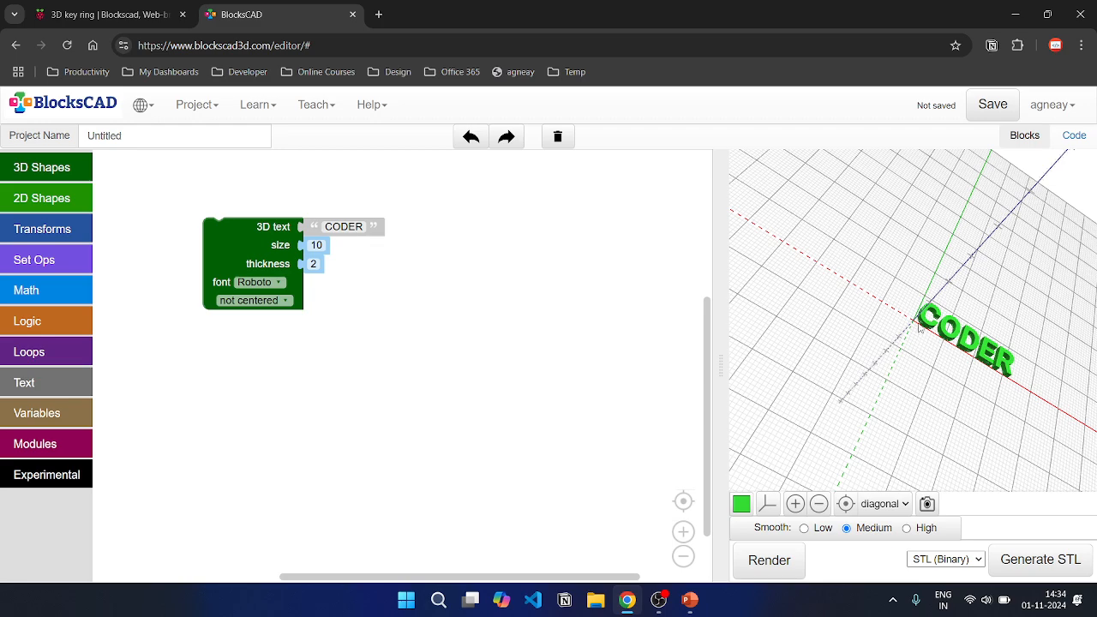
left_click_drag(955, 355, 931, 347)
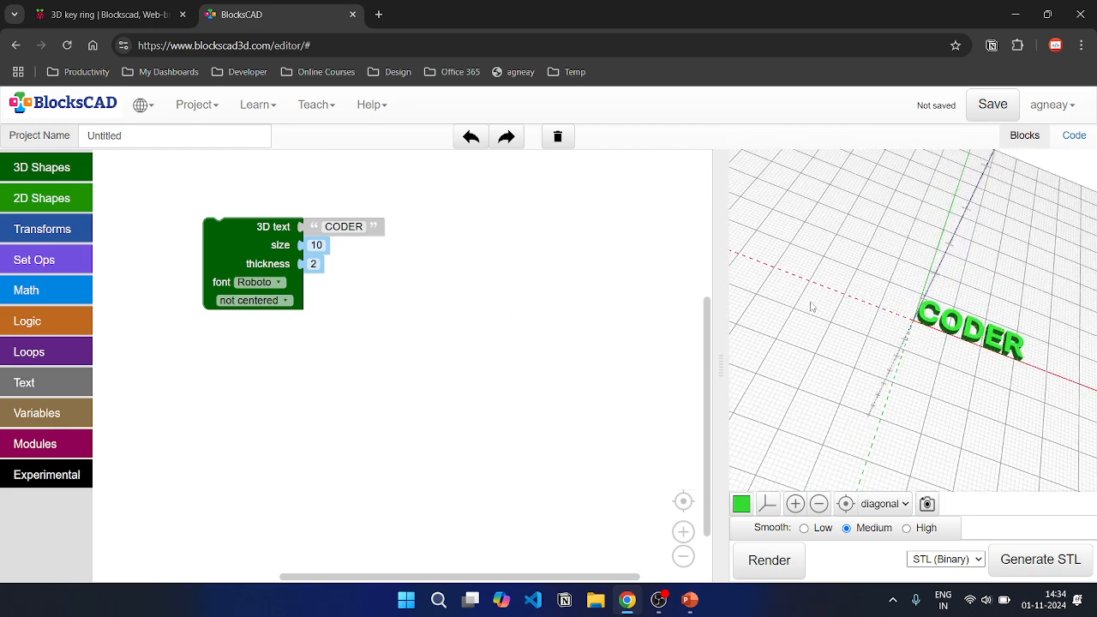
left_click(795, 504)
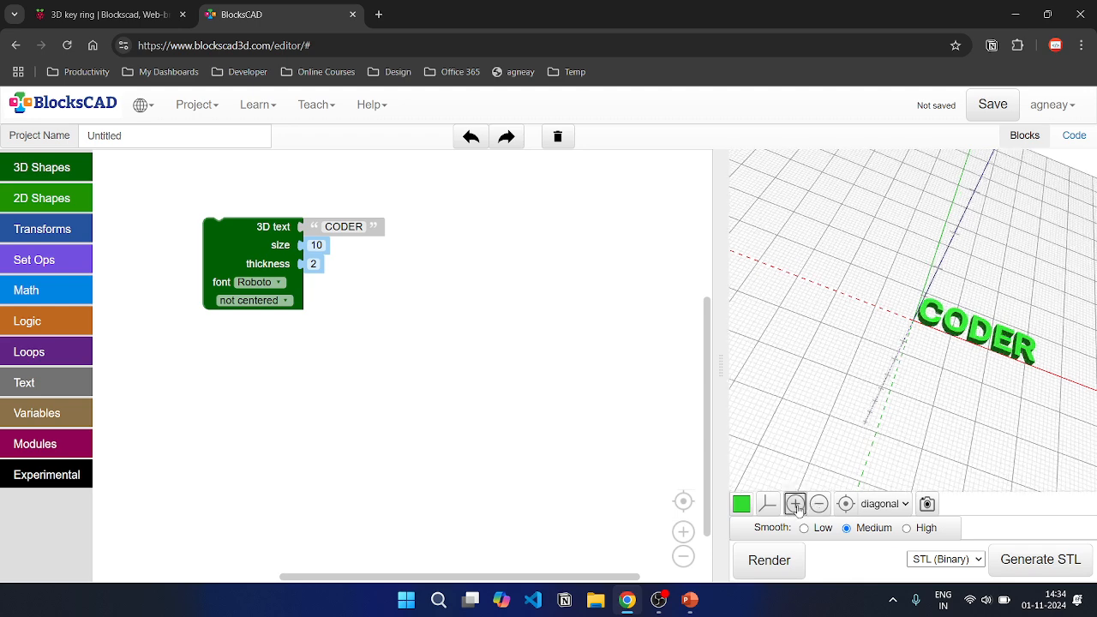
left_click(796, 504)
left_click(796, 504)
left_click_drag(973, 395, 931, 408)
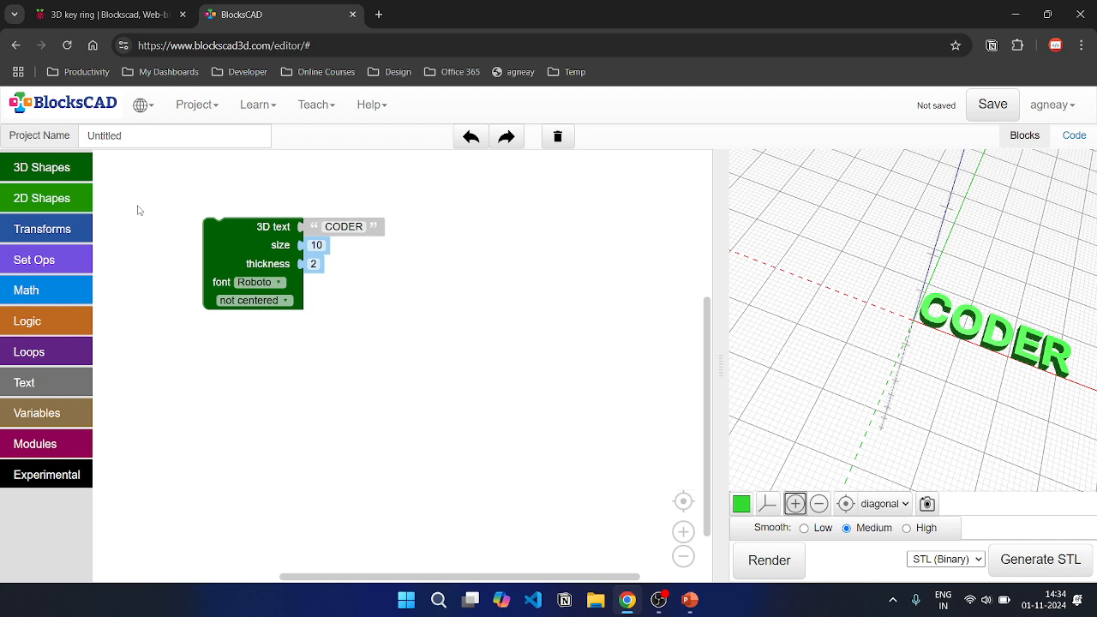
Delete the CODER 3D text block and place a union block in the empty workspace
left_click(225, 237)
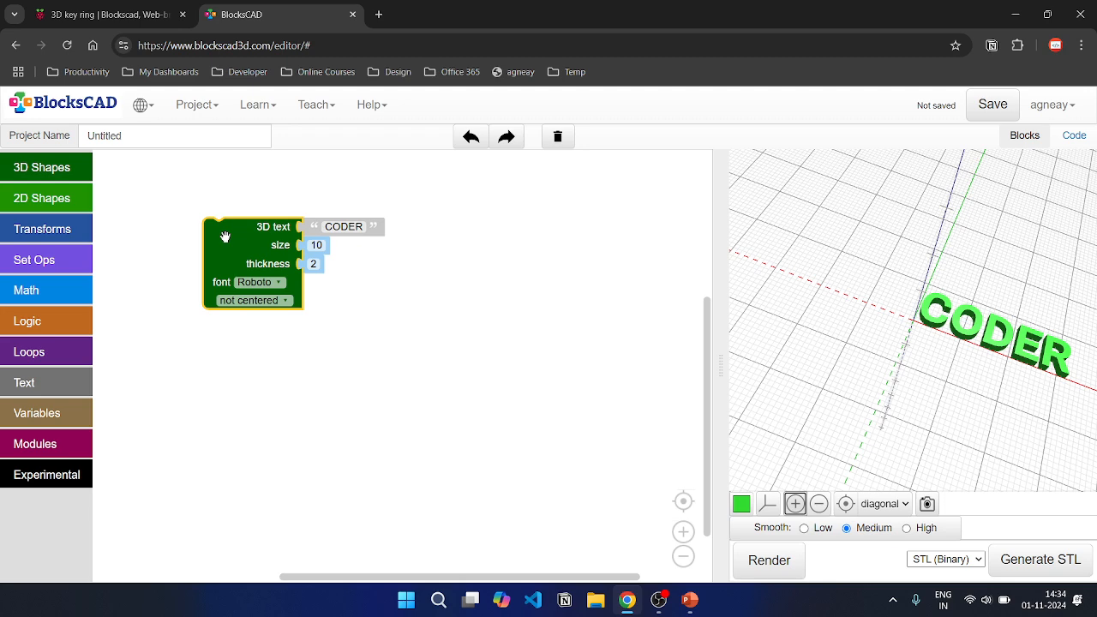
key("Delete")
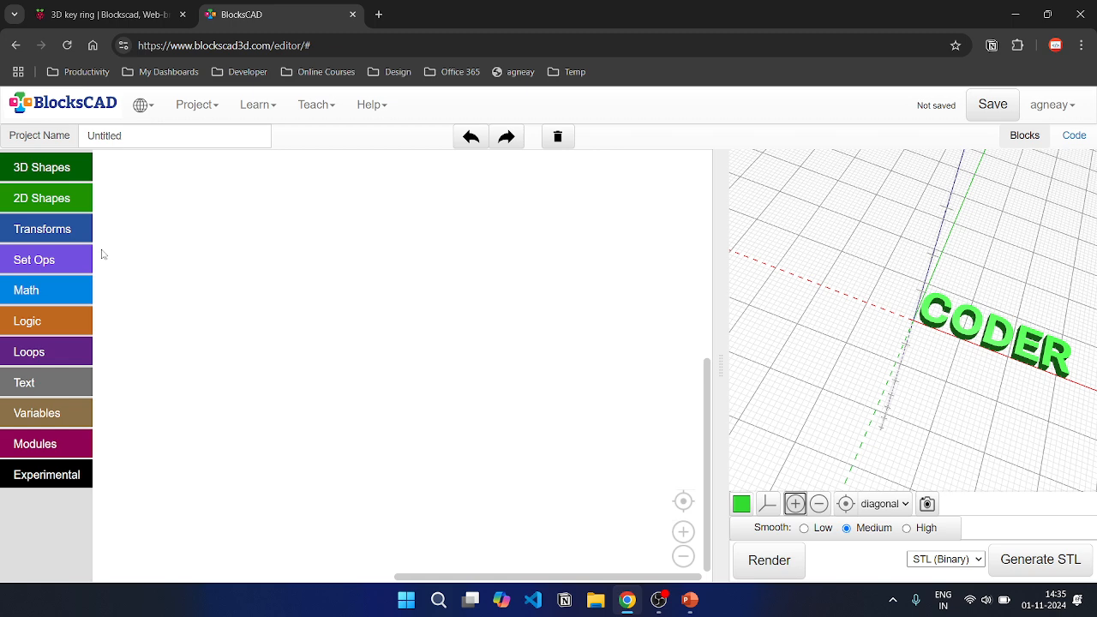
left_click(64, 262)
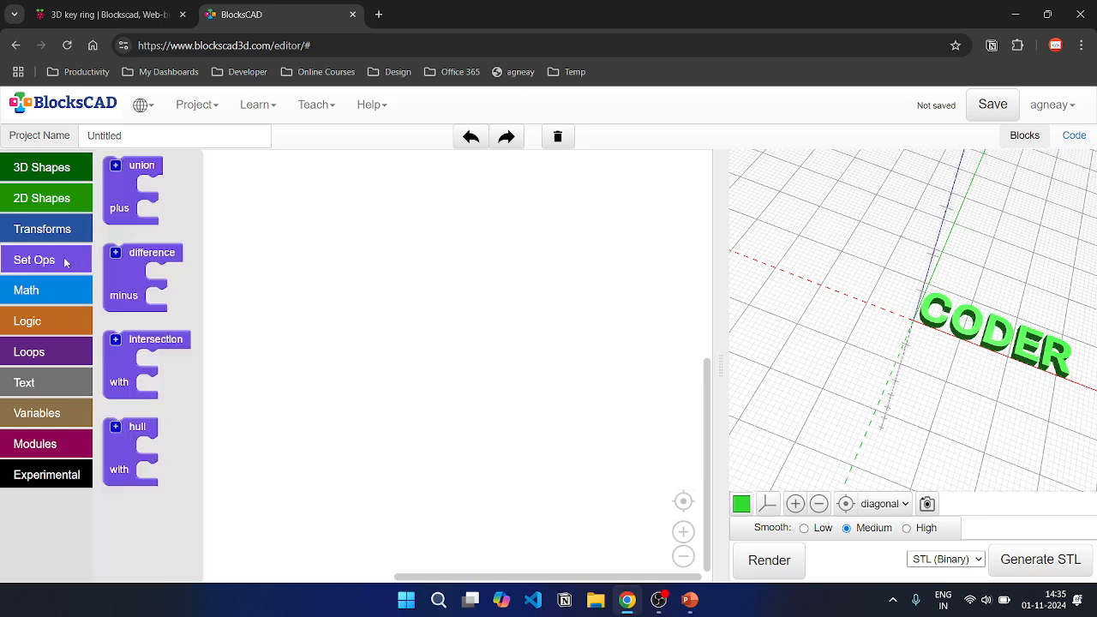
left_click_drag(120, 202, 267, 277)
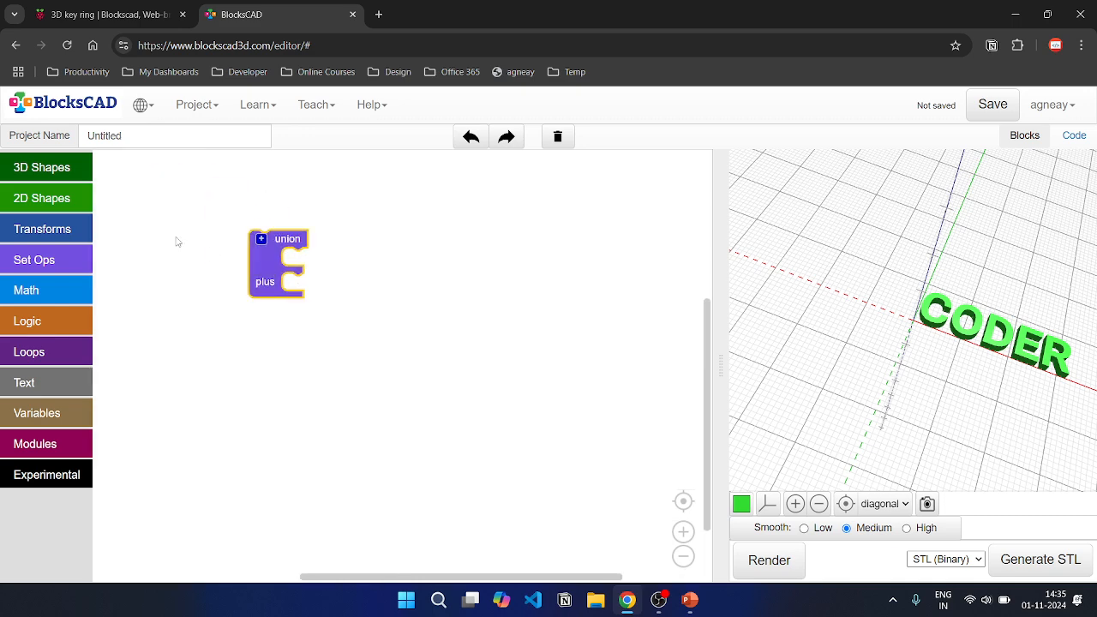
Add a 3D text block inside the union's first slot and set its text to C
left_click(71, 391)
left_click_drag(158, 269, 336, 313)
left_click(412, 258)
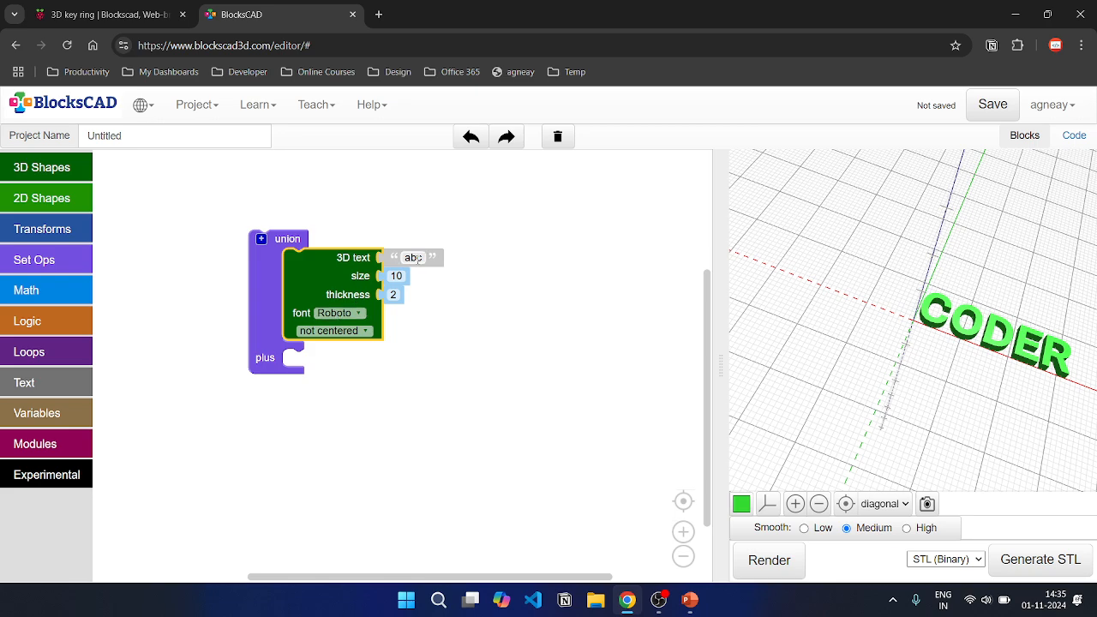
type("C")
Duplicate the C text block and attach the copy to the union's plus slot
left_click(313, 294)
right_click(313, 294)
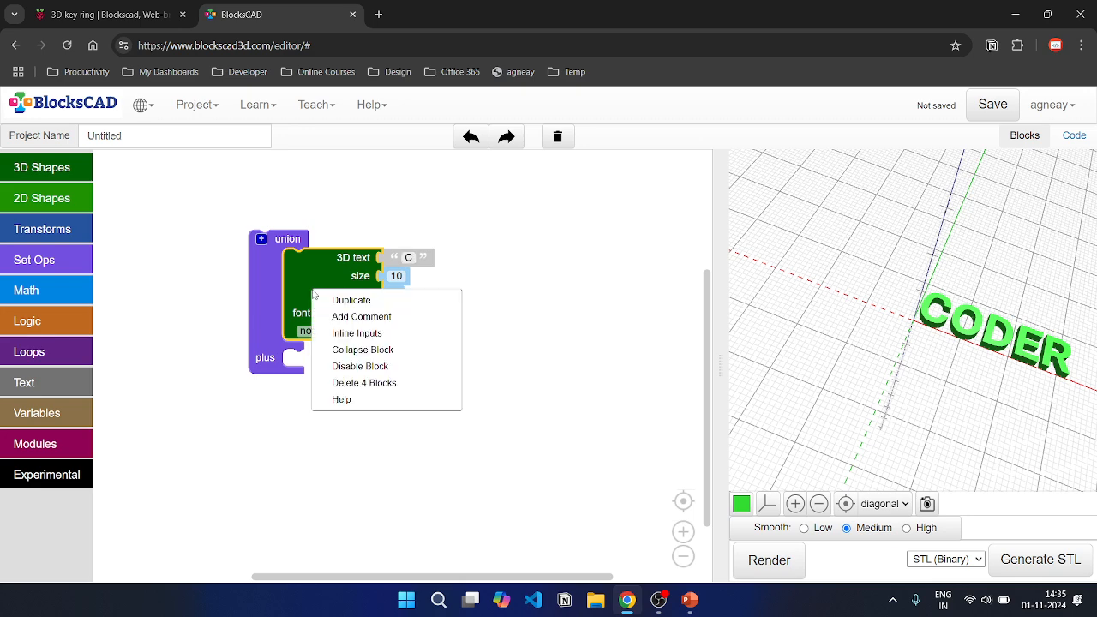
left_click(335, 300)
left_click_drag(334, 302, 322, 383)
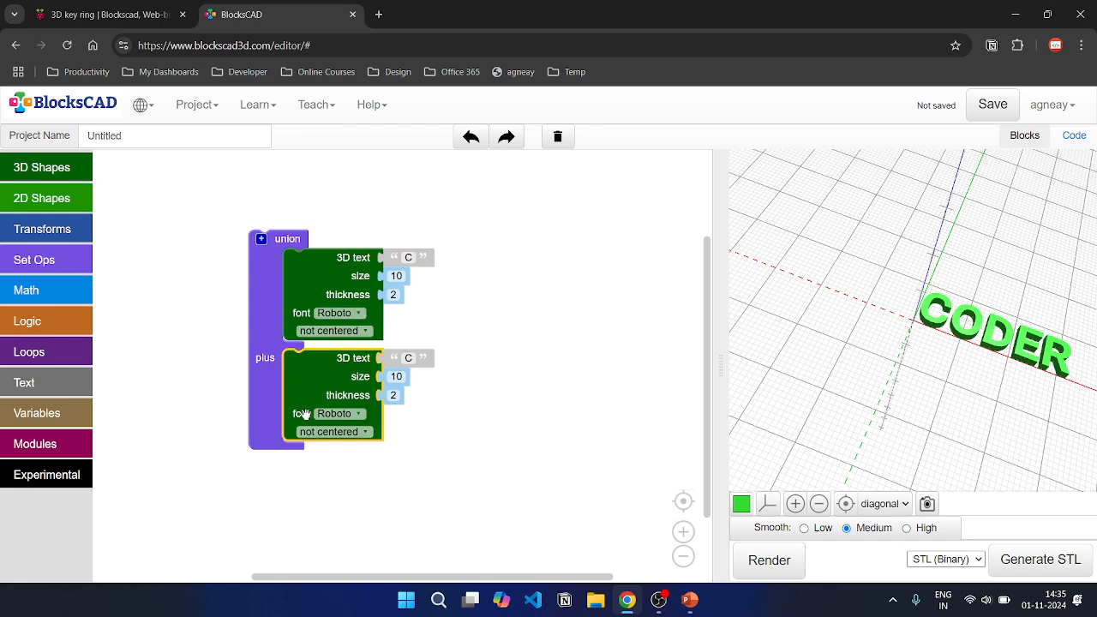
Change the copied block's text to O and render the union
left_click(408, 360)
type("O")
left_click(567, 395)
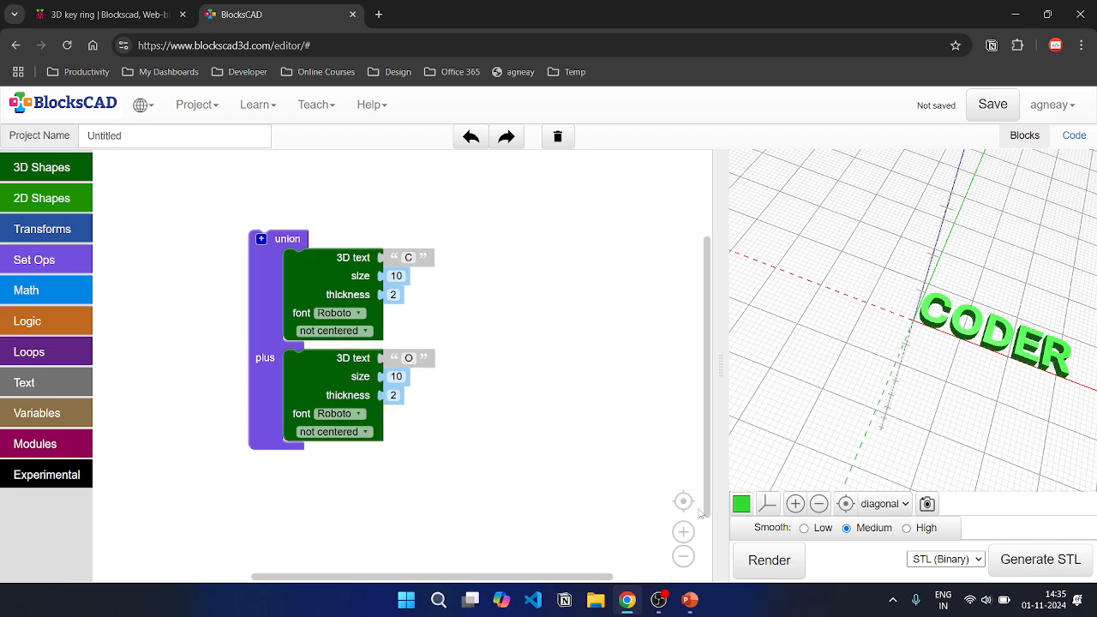
left_click(769, 559)
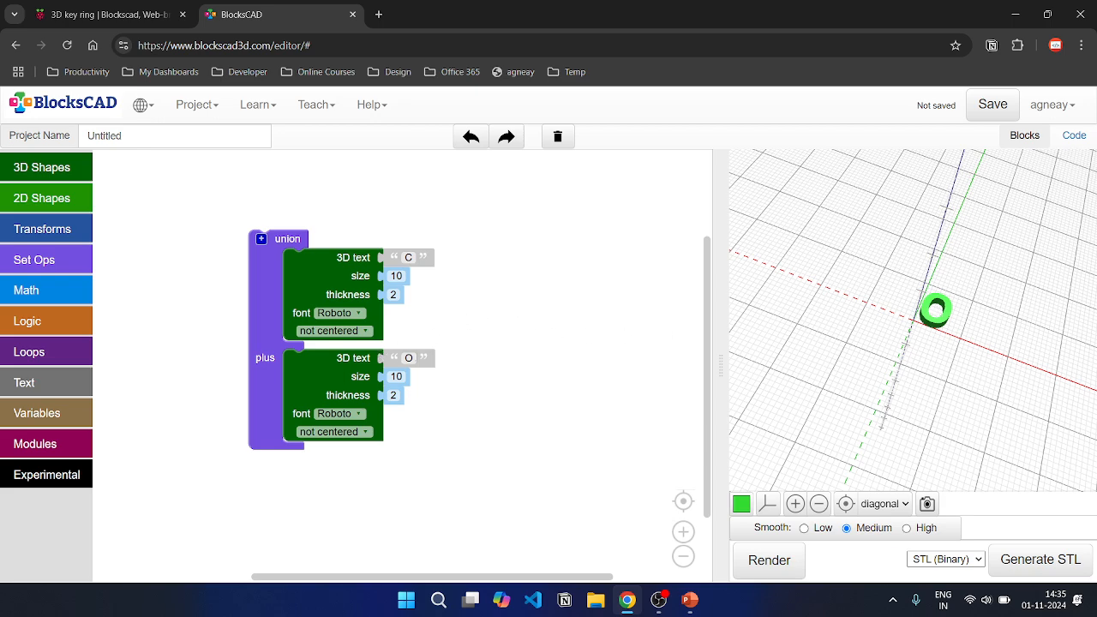
Insert a translate block in the union's plus slot and nest the O text block inside it
left_click(338, 382)
left_click_drag(338, 382, 523, 362)
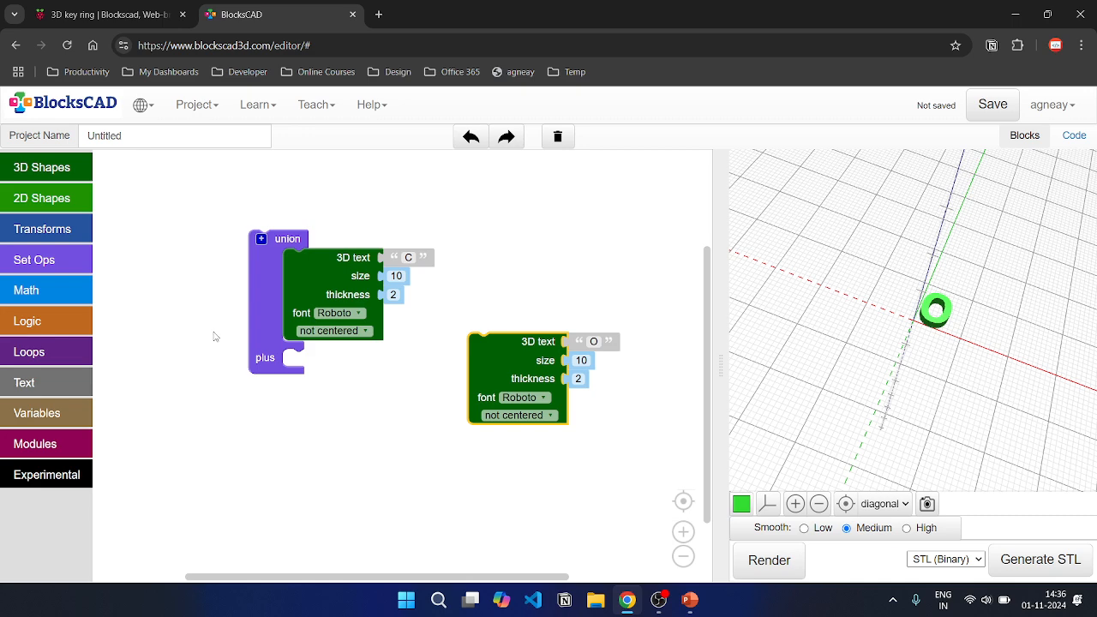
left_click(42, 229)
left_click(147, 168)
scroll(252, 254, "down", 1)
scroll(216, 294, "up", 1)
left_click_drag(165, 177, 338, 376)
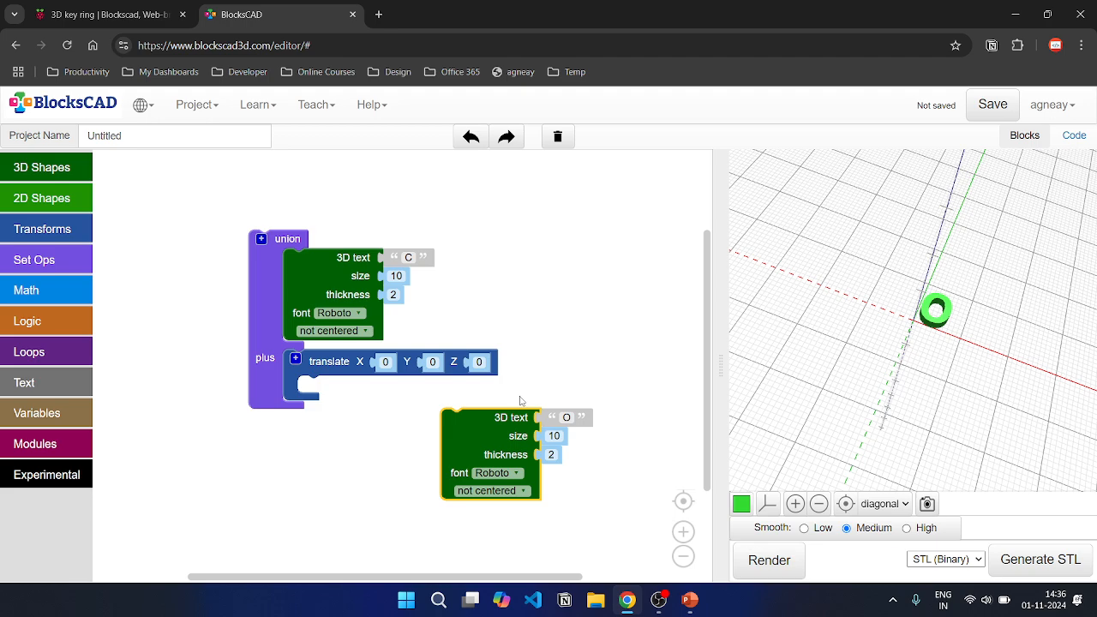
left_click_drag(505, 429, 360, 395)
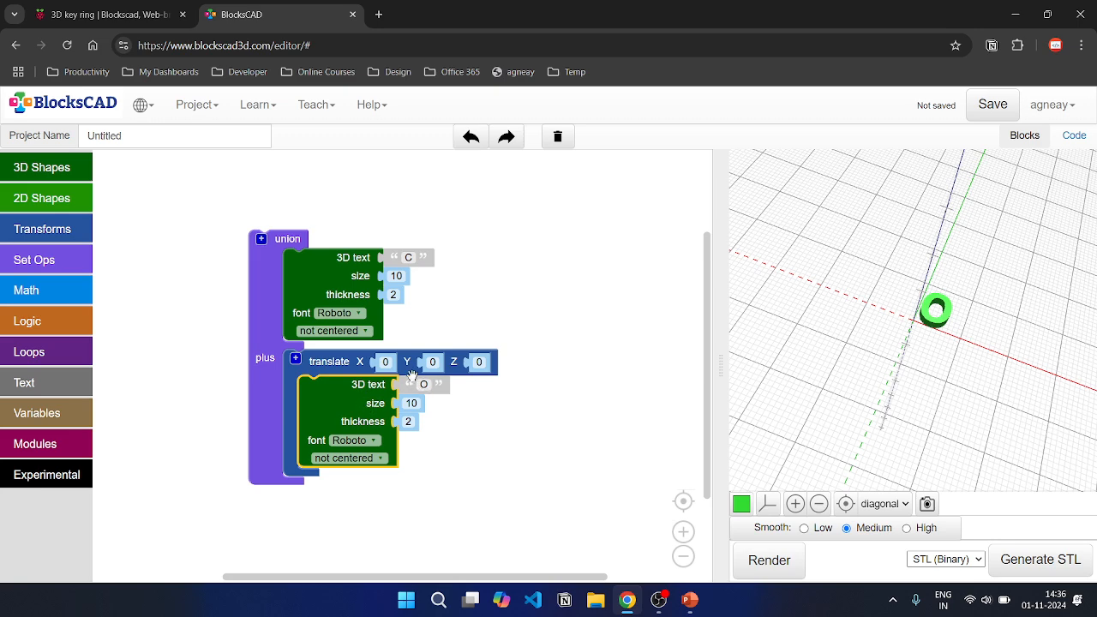
Set the O's X translation to 10 and render the two letters
left_click(383, 362)
type("10")
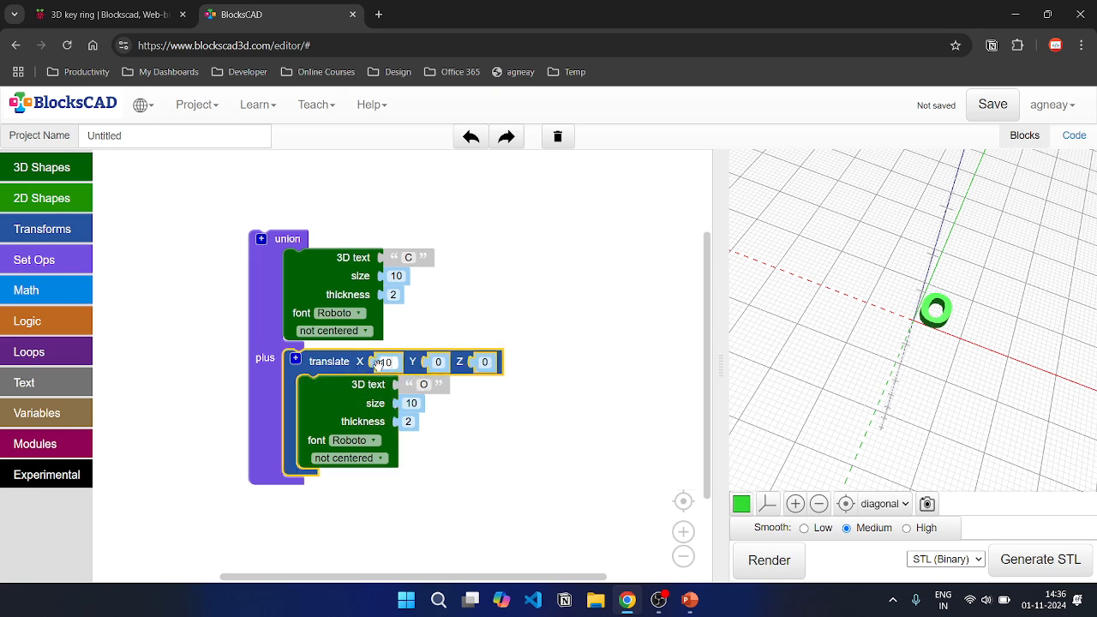
left_click(489, 432)
left_click(769, 559)
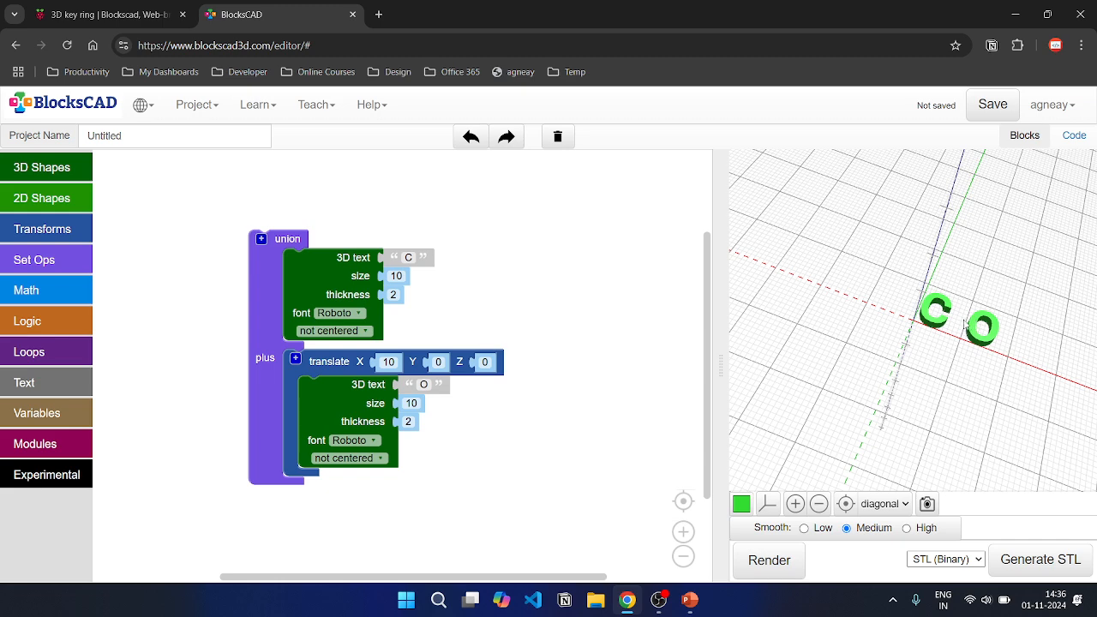
Reduce the O's X translation to 5 and render the model again
left_click(390, 361)
key("BackSpace")
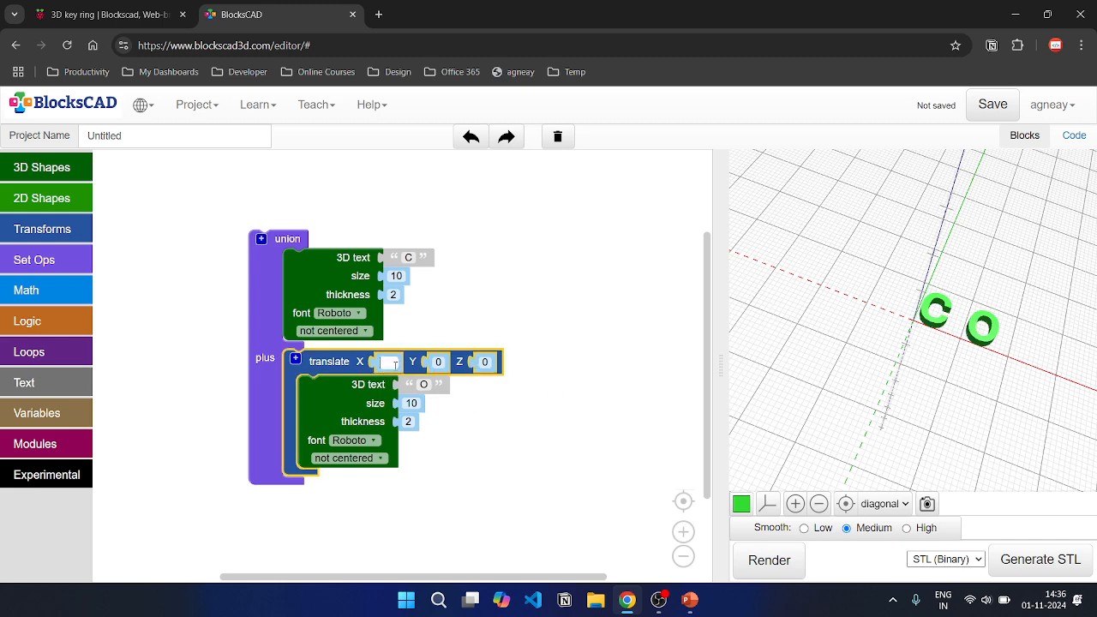
type("5")
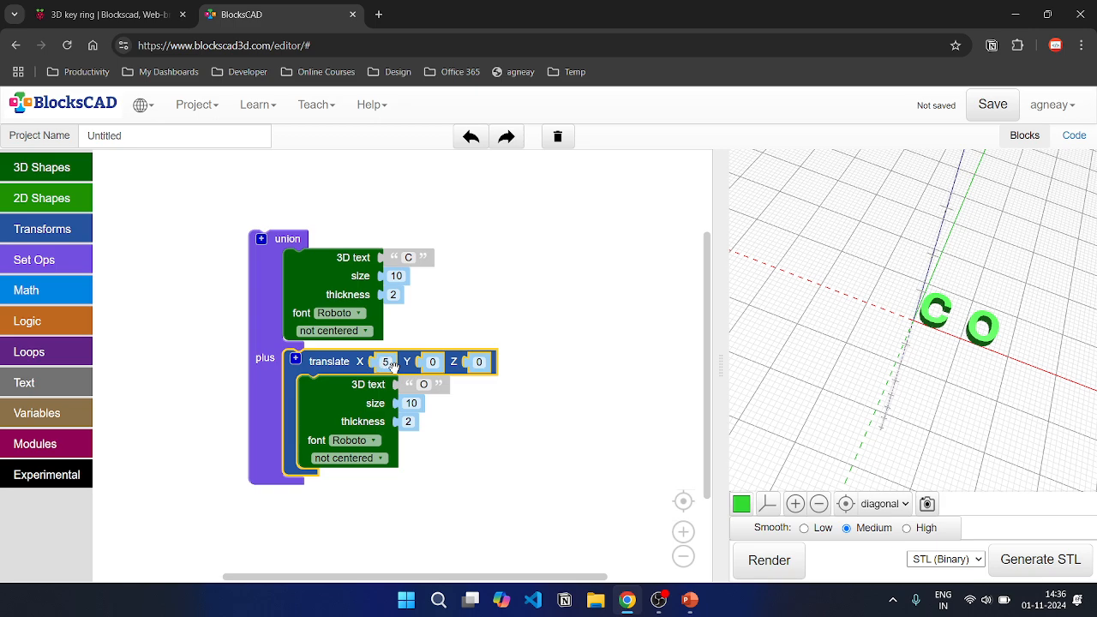
left_click(766, 559)
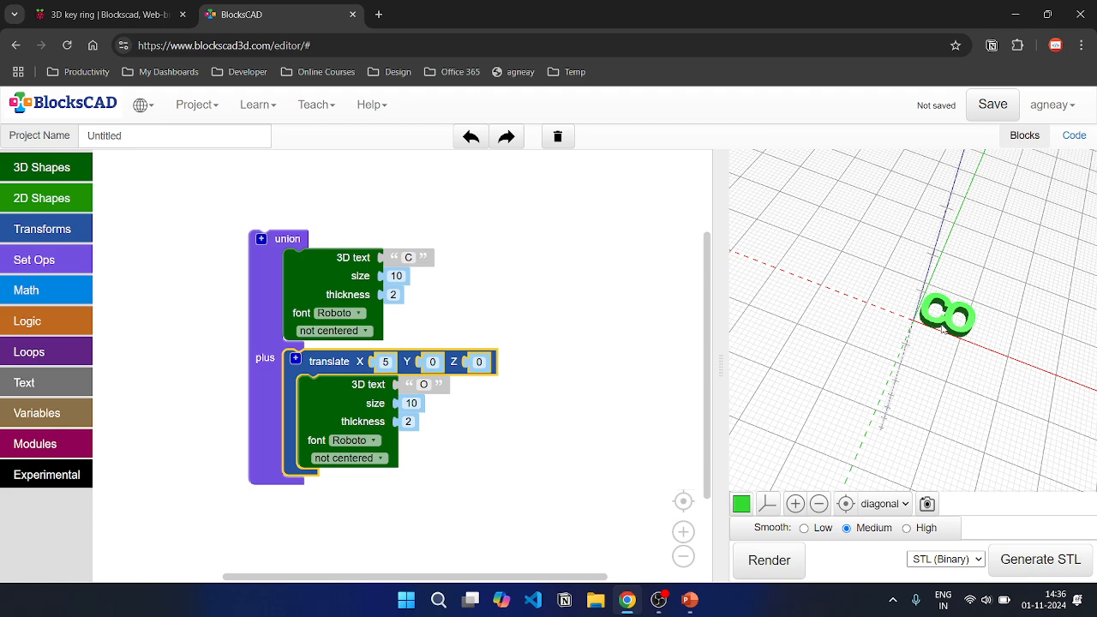
Set the size of both the C and O text blocks to 20
left_click(394, 275)
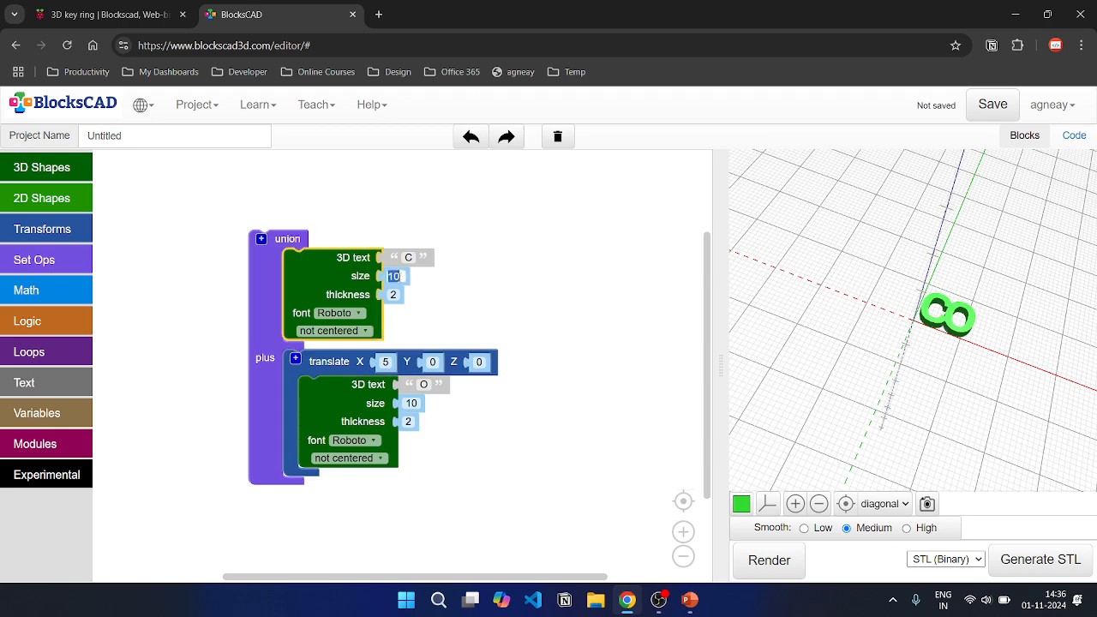
left_click(454, 310)
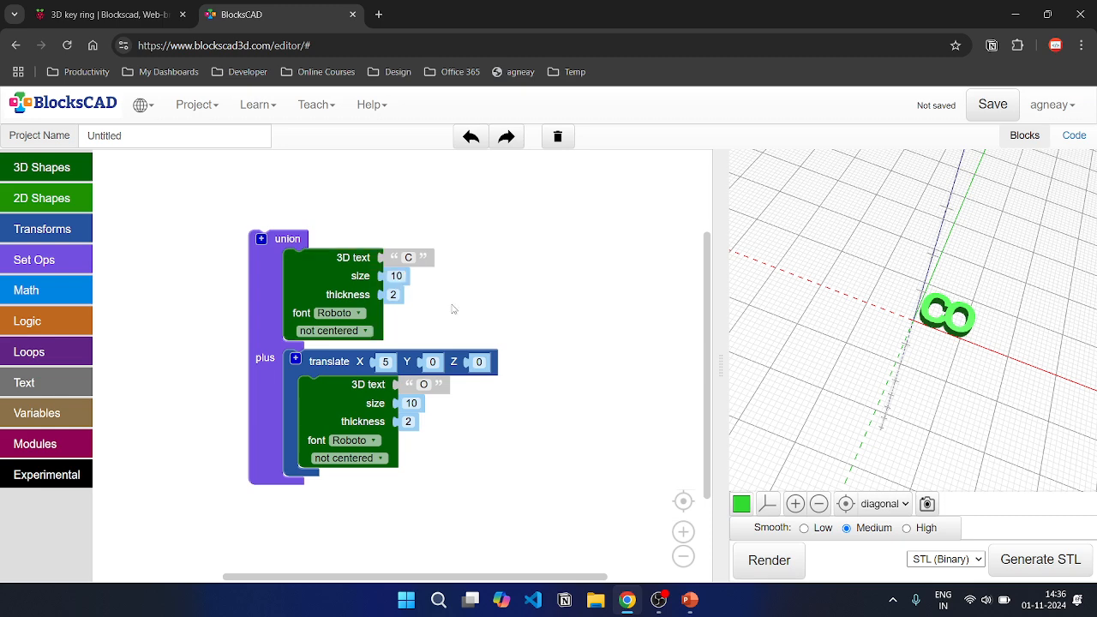
left_click(396, 276)
type("20")
left_click(411, 403)
type("20")
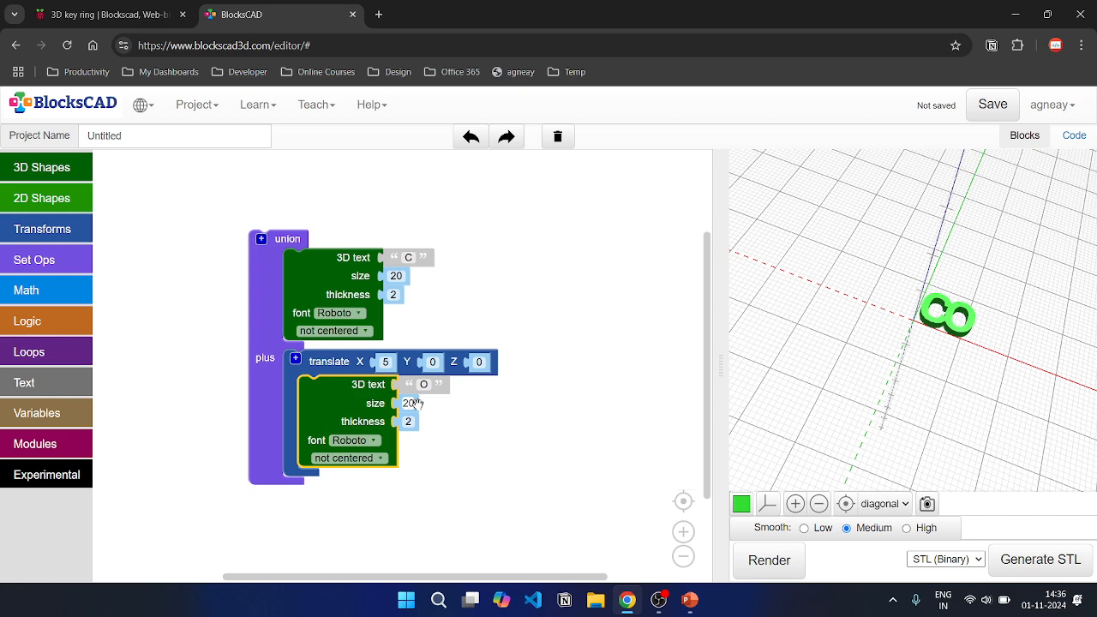
Set the O's X translation to 10, then render and view the enlarged letters from another angle
left_click(386, 362)
type("10")
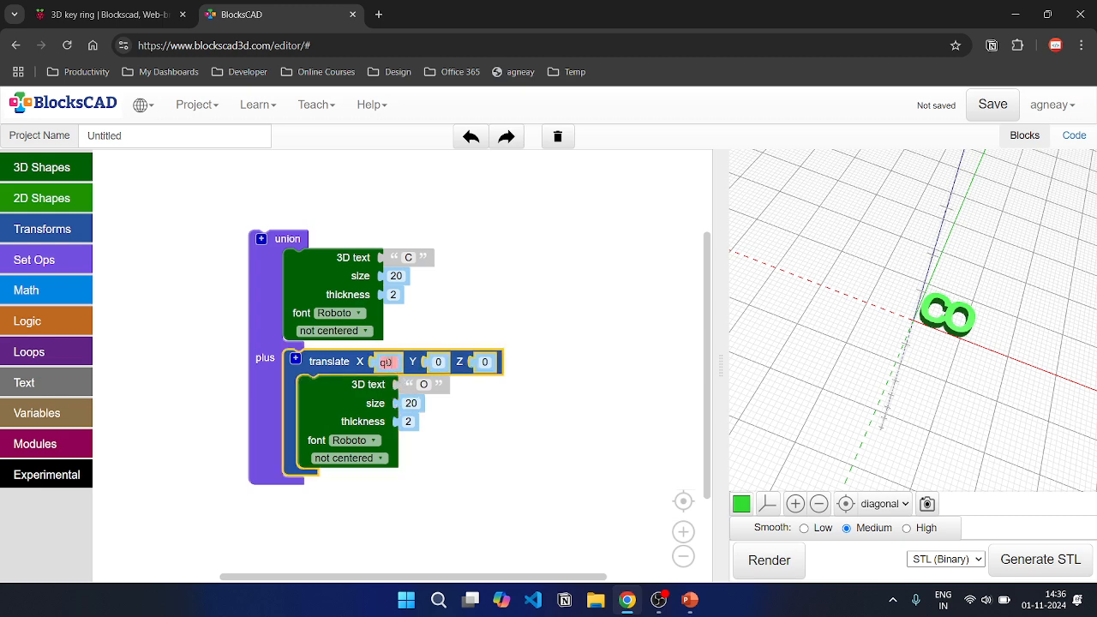
left_click(755, 561)
left_click_drag(761, 403, 930, 470)
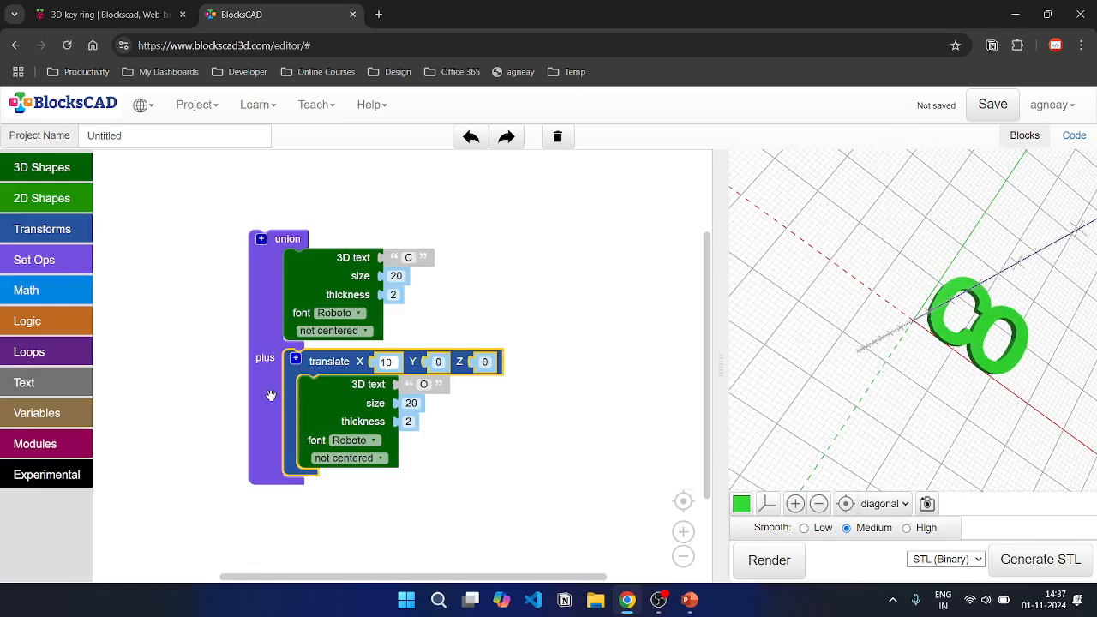
Duplicate the translated O block and attach the copy to a new third slot of the union
right_click(334, 363)
left_click(344, 372)
left_click_drag(361, 425, 519, 442)
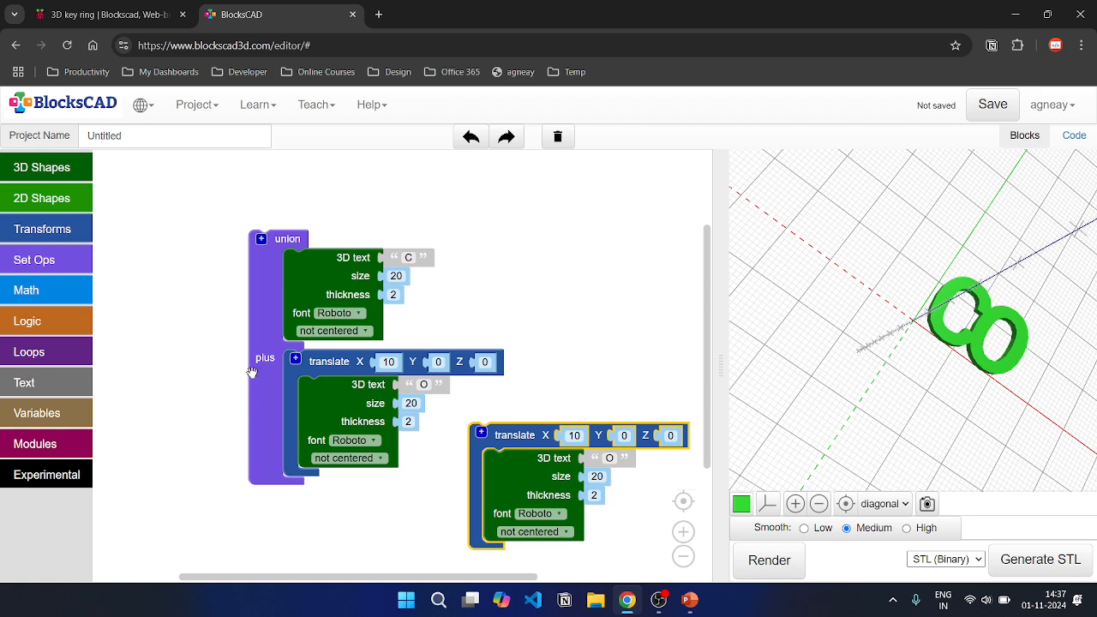
left_click_drag(264, 375, 240, 351)
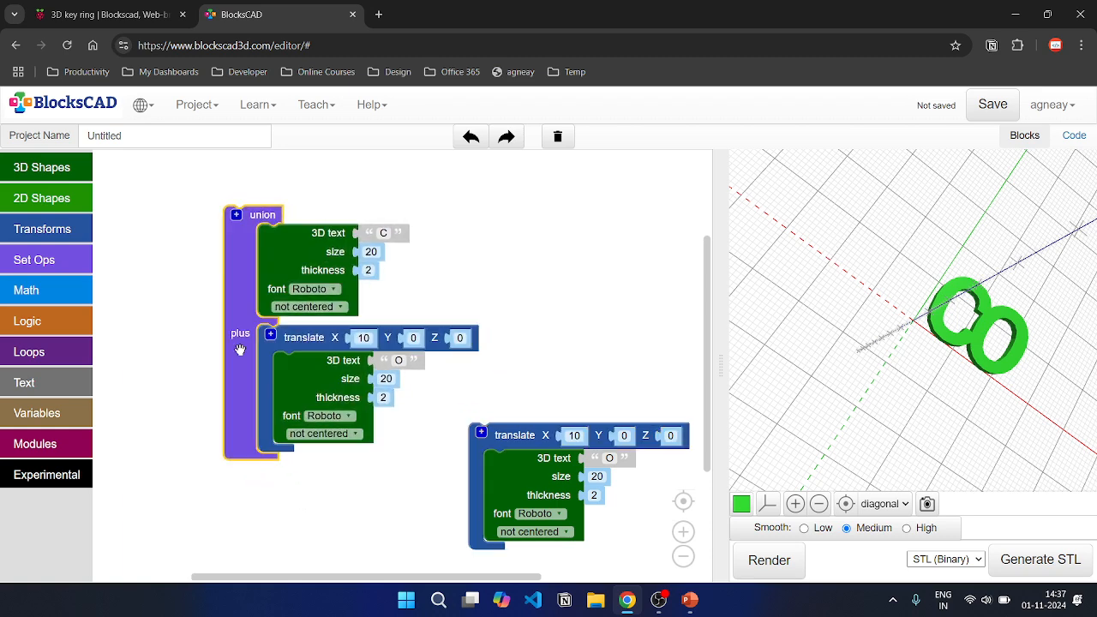
left_click(236, 215)
left_click_drag(507, 439, 298, 476)
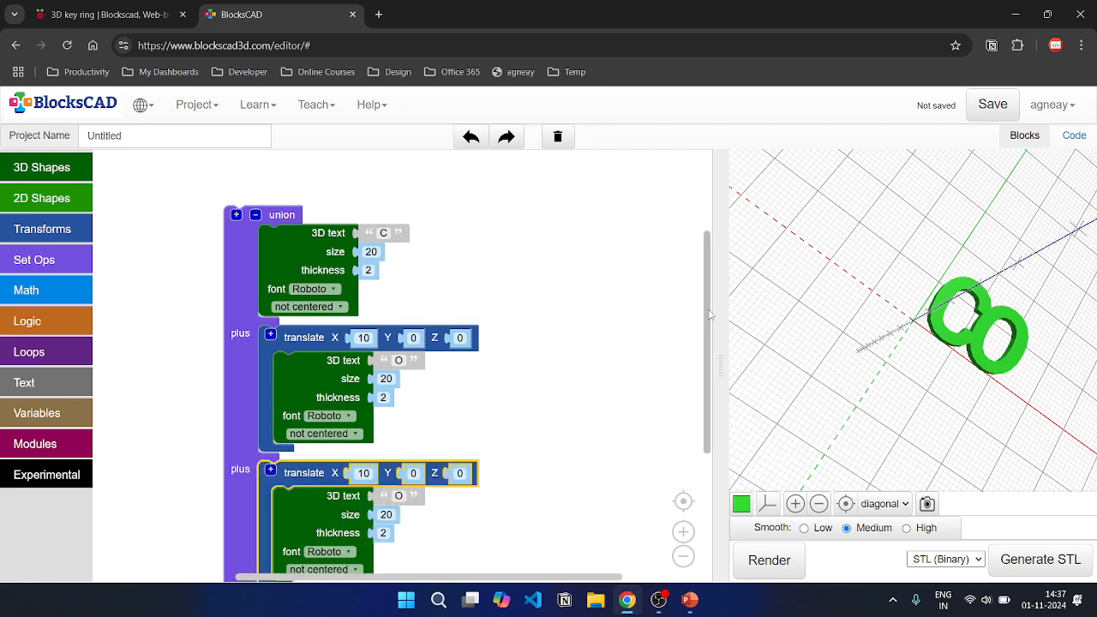
Change the text in the union's third slot to D
scroll(691, 320, "down", 3)
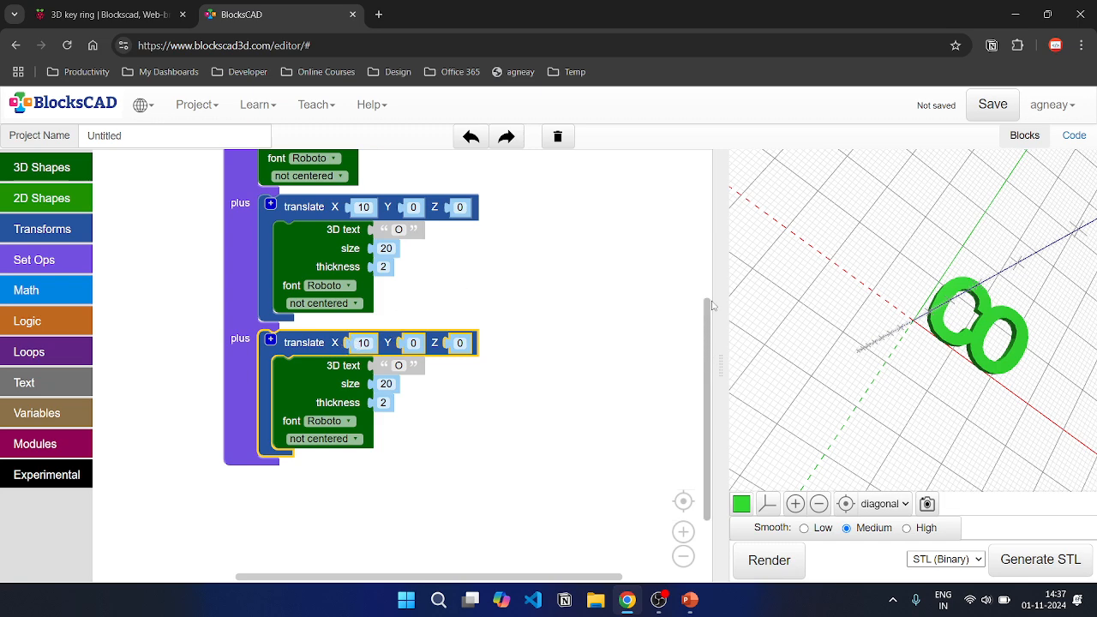
left_click_drag(707, 356, 708, 305)
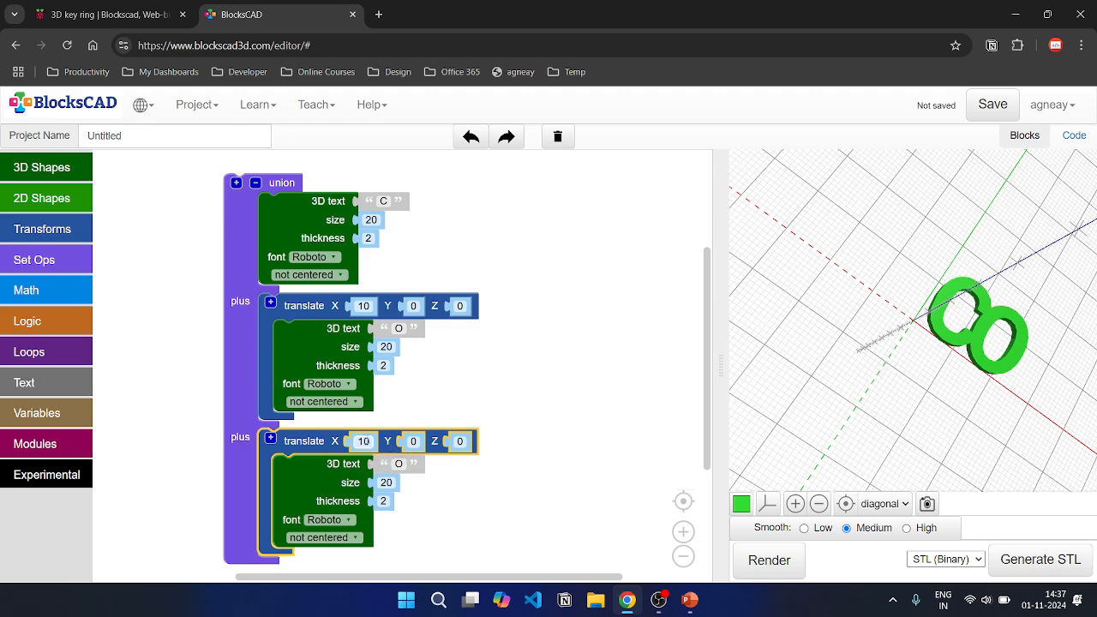
left_click(363, 440)
left_click(444, 392)
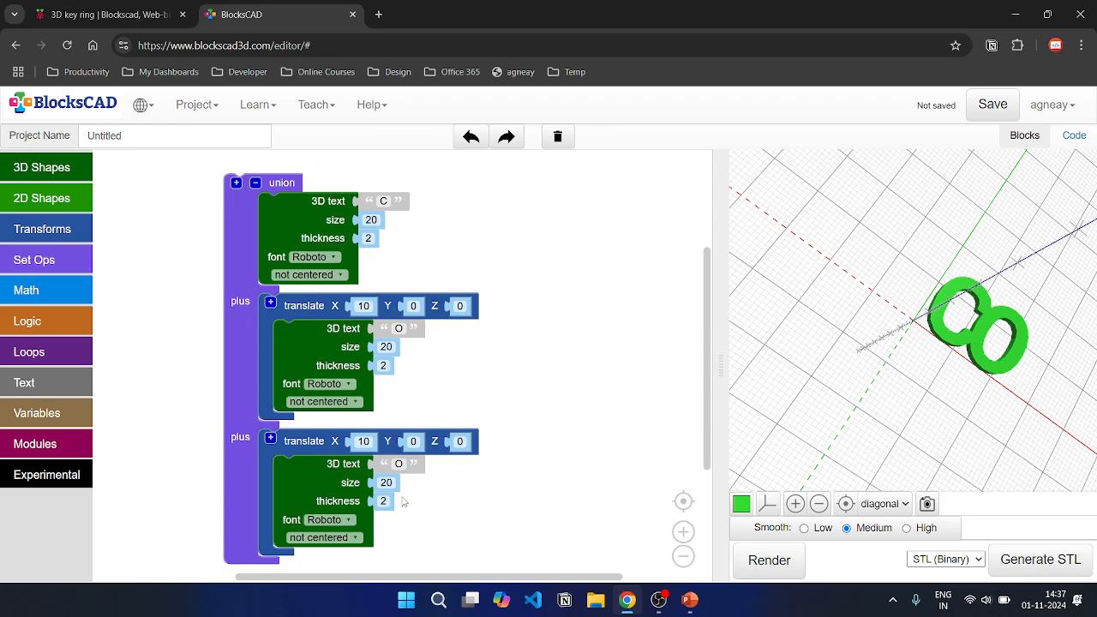
left_click(367, 441)
left_click(399, 464)
type("D")
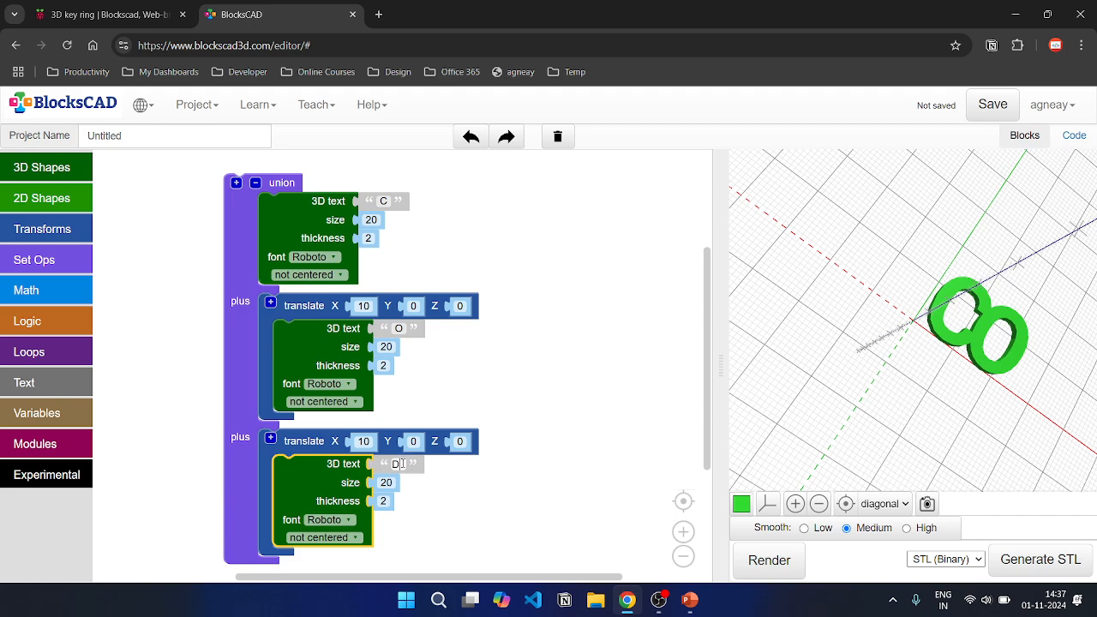
left_click(469, 512)
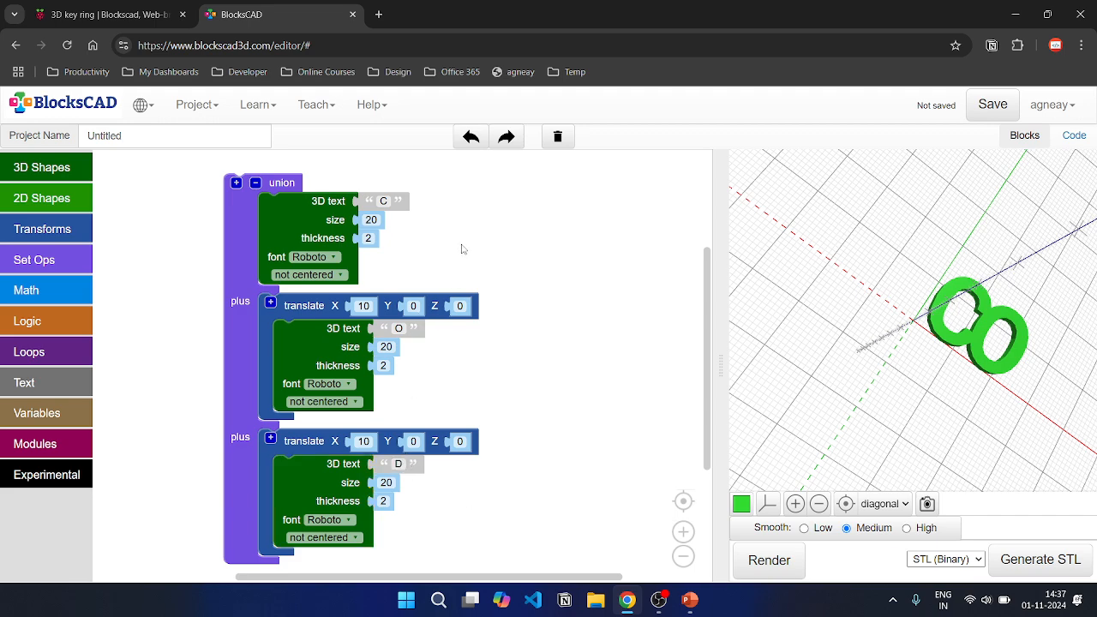
Set the D's X translation to 20 and render the three letters
left_click(363, 440)
key("BackSpace")
type("20")
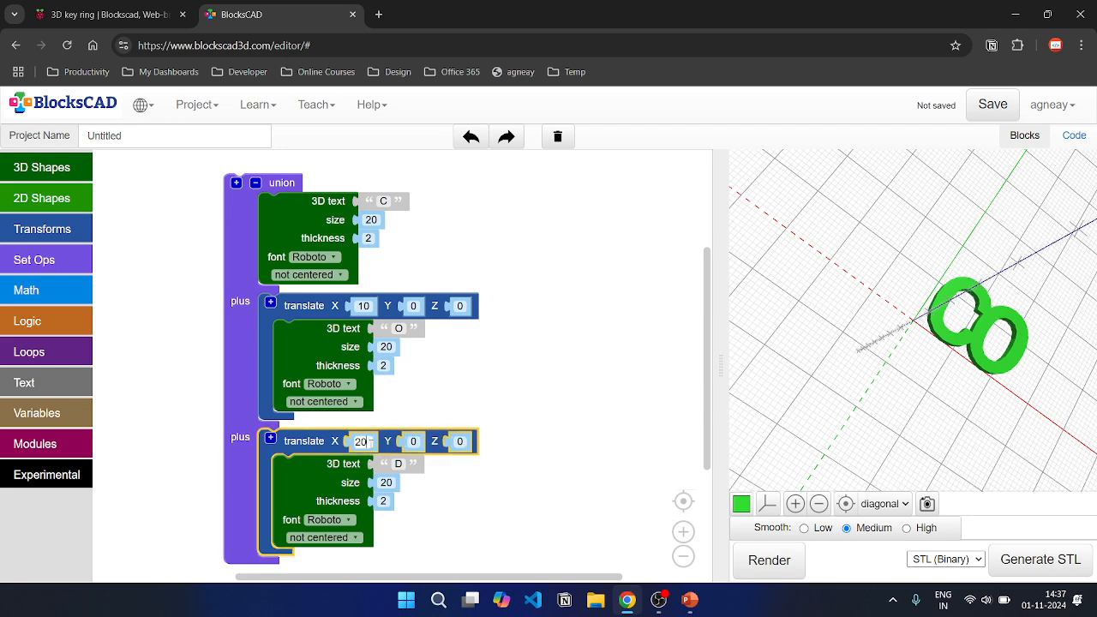
left_click(768, 578)
left_click_drag(834, 423, 758, 381)
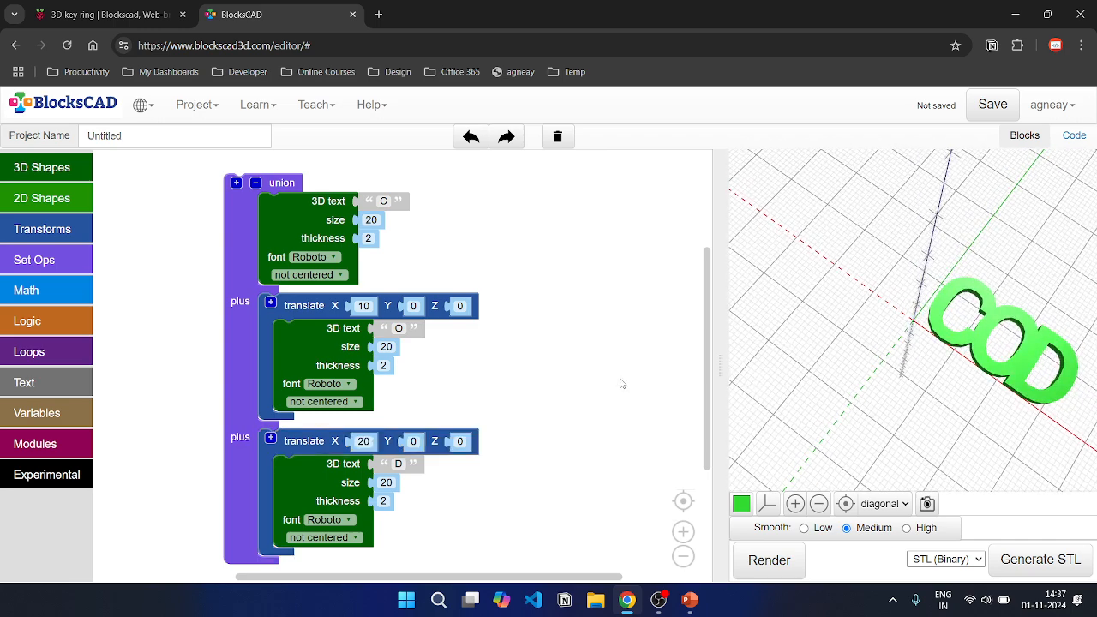
Add two more empty plus slots to the union block
left_click_drag(621, 383, 610, 304)
left_click_drag(583, 230, 588, 336)
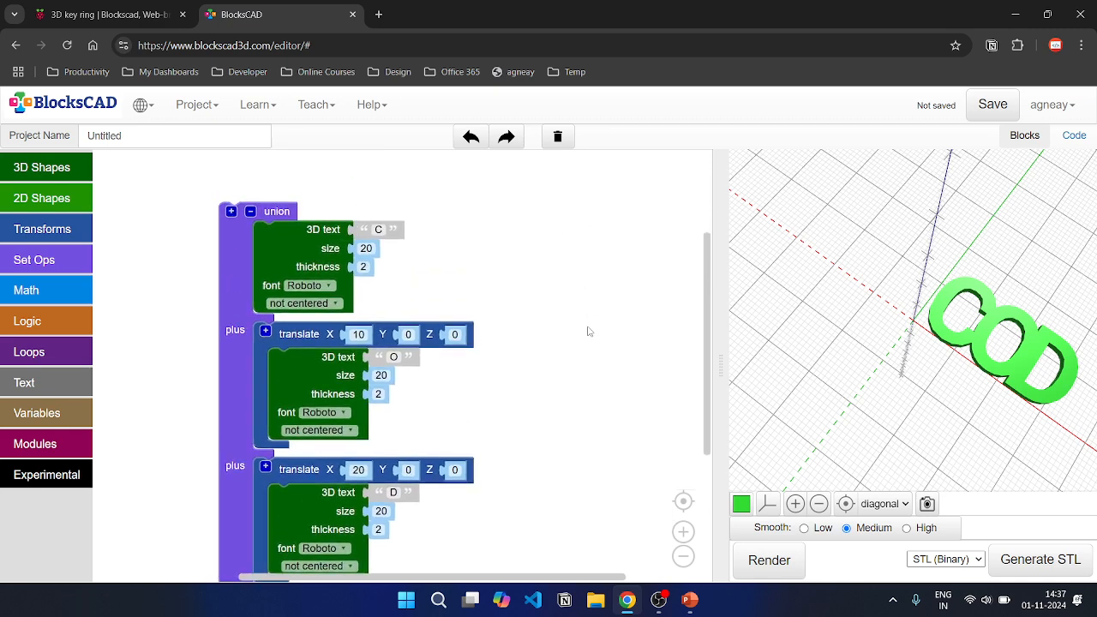
left_click(232, 213)
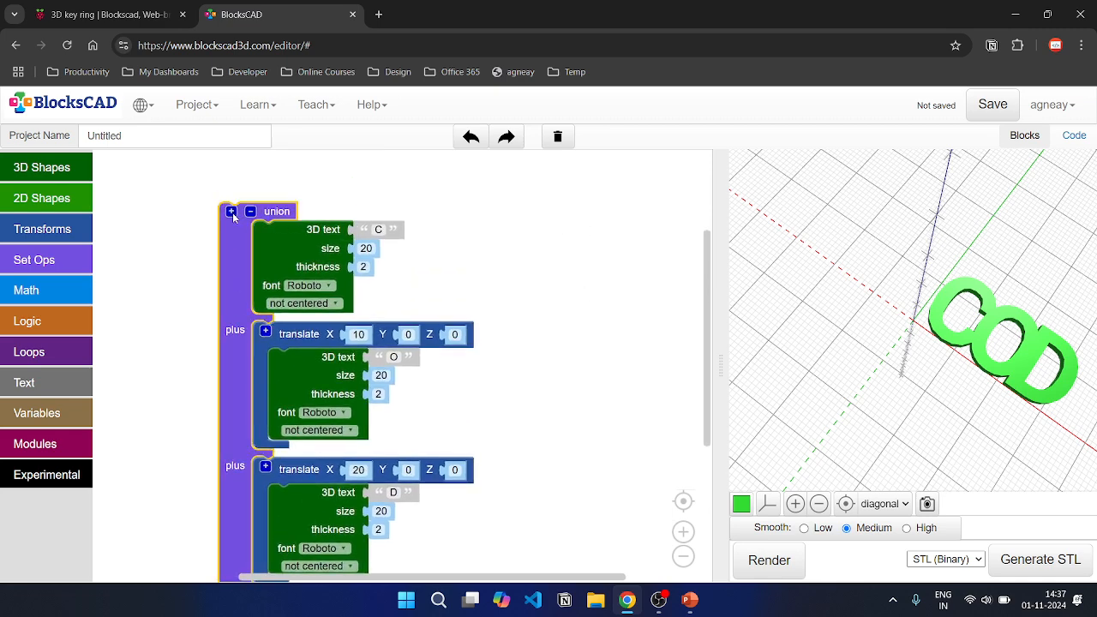
left_click(232, 213)
Duplicate the translated D block twice, attaching one copy to each empty slot of the union
scroll(277, 337, "down", 3)
left_click(277, 337)
right_click(280, 342)
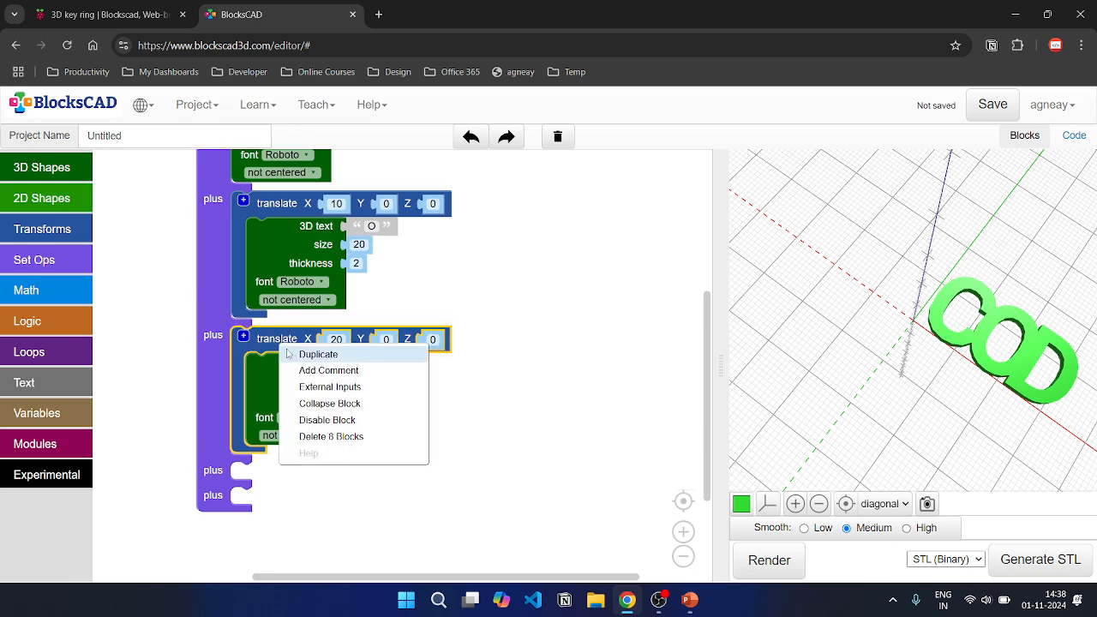
left_click(288, 354)
left_click_drag(312, 401, 285, 484)
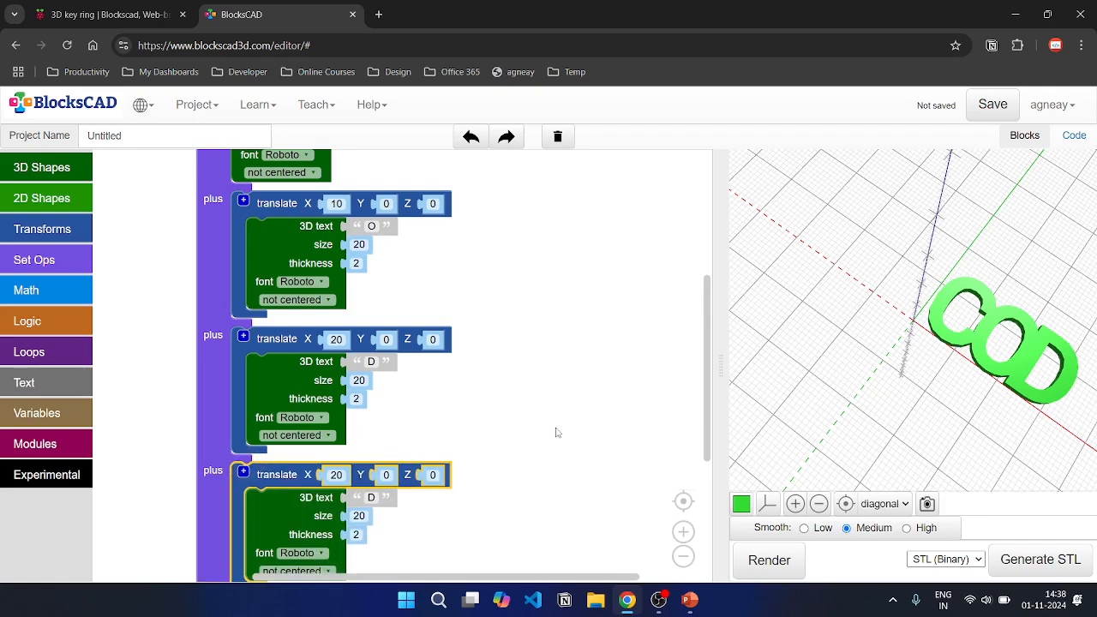
left_click_drag(556, 432, 543, 258)
right_click(267, 302)
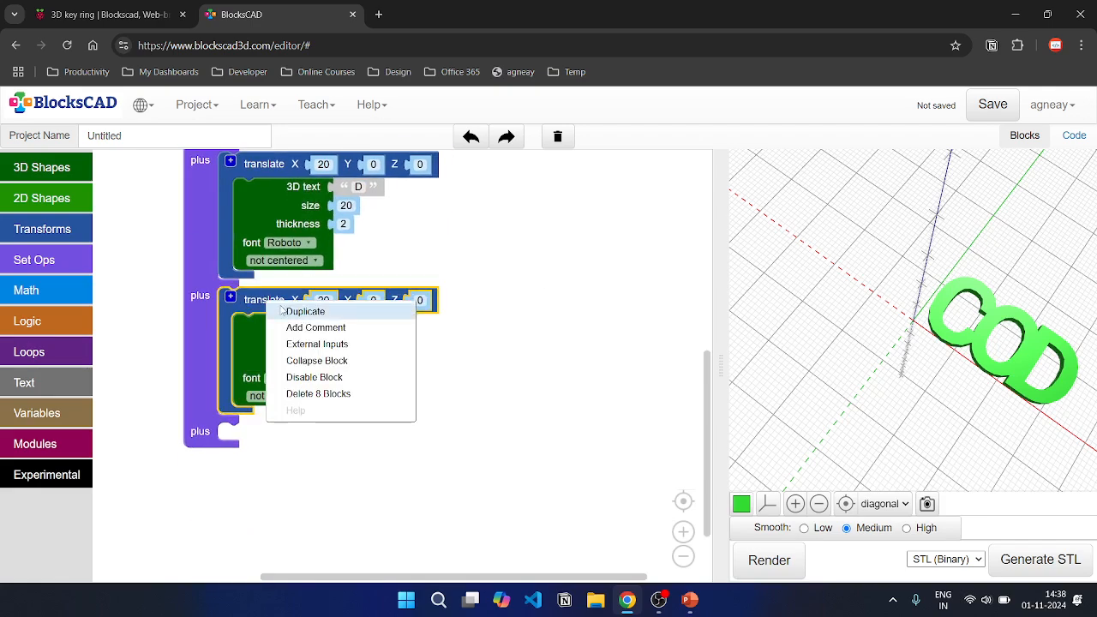
left_click(283, 312)
left_click_drag(290, 354, 266, 439)
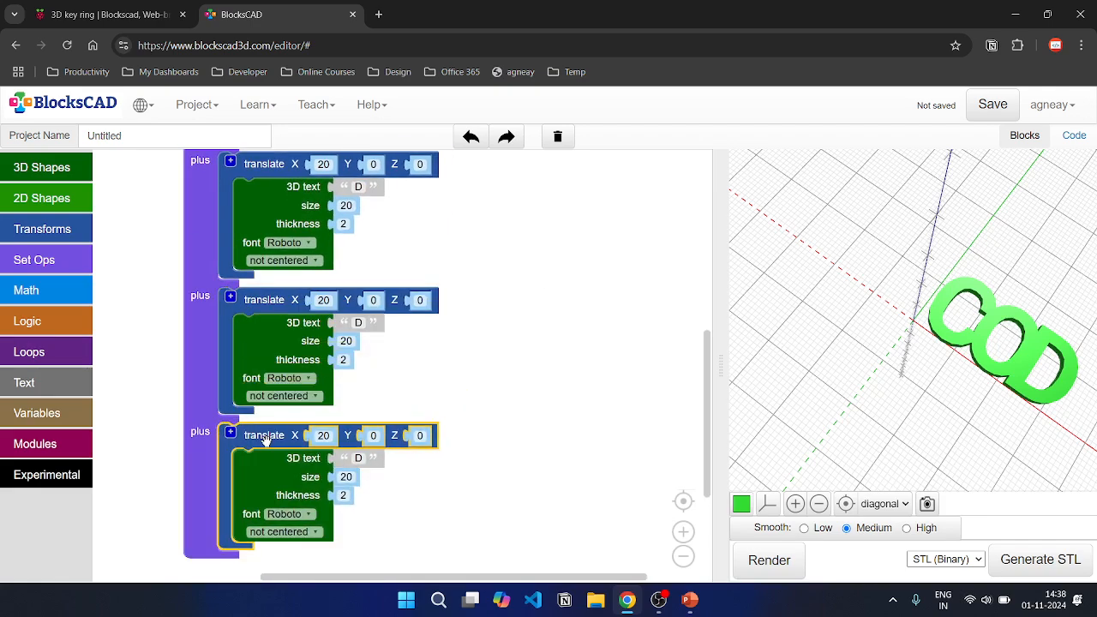
Change the text in the union's fourth slot to E
left_click_drag(558, 367, 558, 373)
left_click(358, 329)
left_click(357, 329)
key("BackSpace")
type("E")
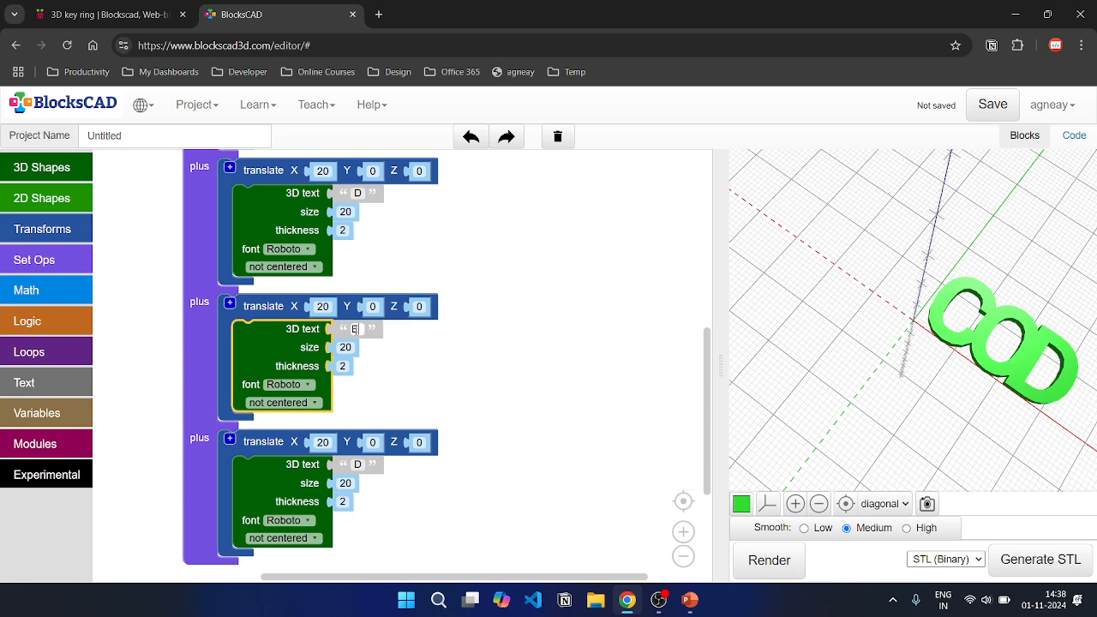
Change the text in the union's fifth slot to R and render the model
left_click(358, 464)
key("BackSpace")
type("R")
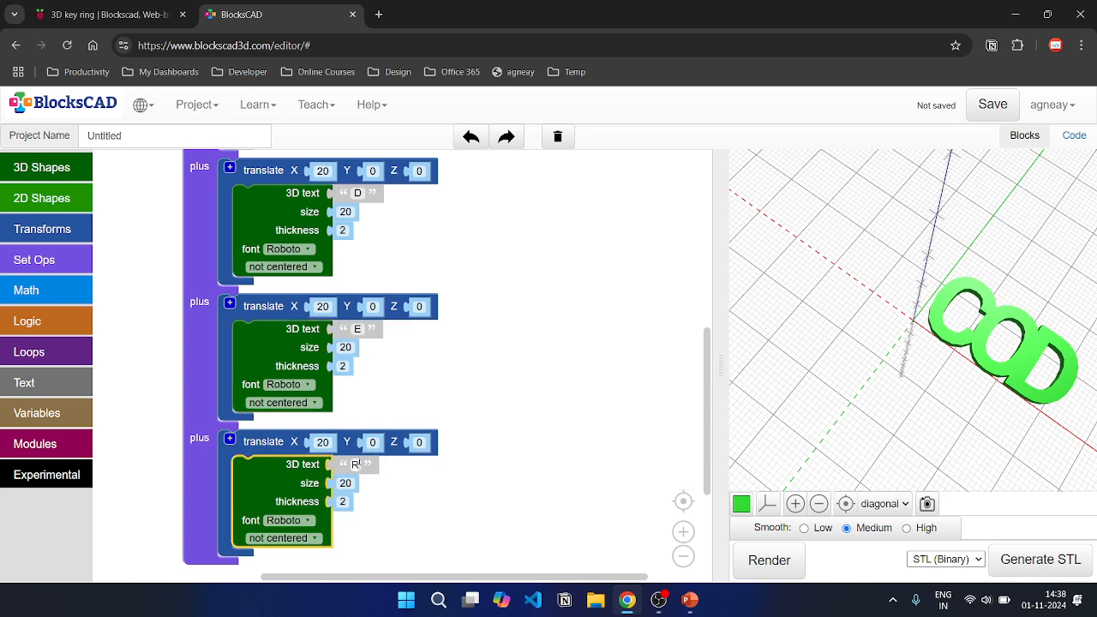
left_click(437, 469)
left_click(769, 560)
left_click_drag(866, 317, 1004, 319)
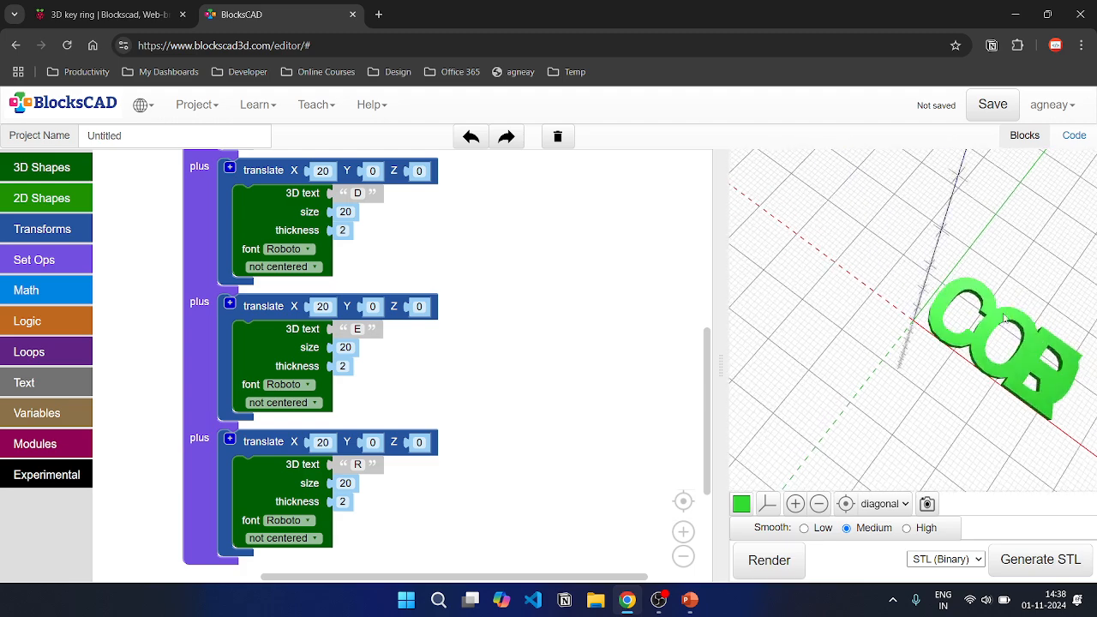
Set the X translation of the E to 30 and of the R to 40, and render all five letters
left_click(323, 306)
type("30")
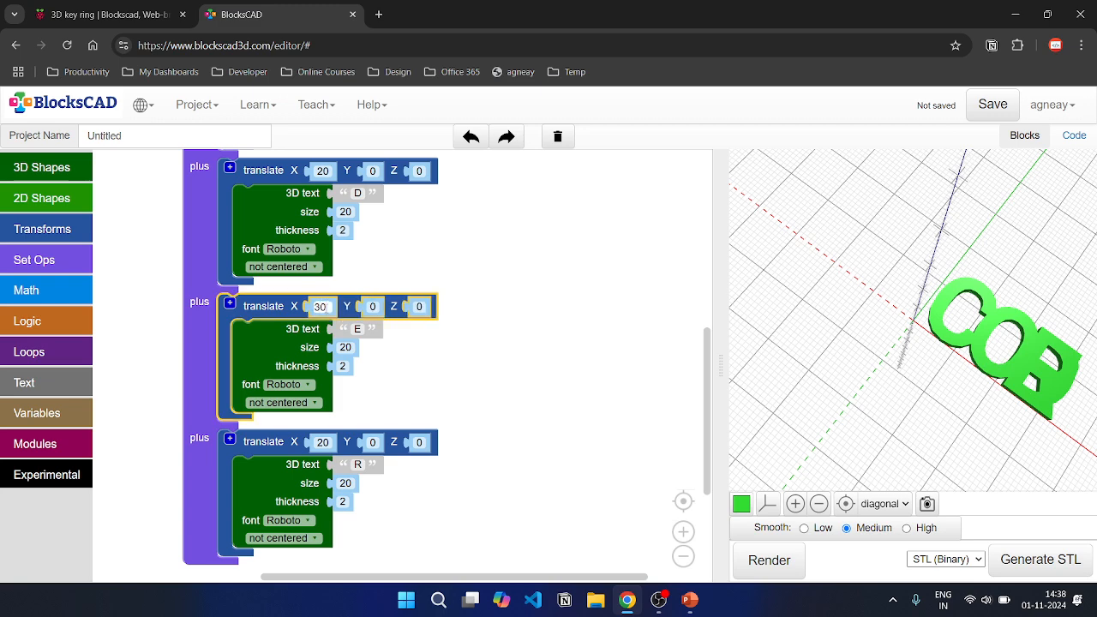
left_click(323, 442)
type("40")
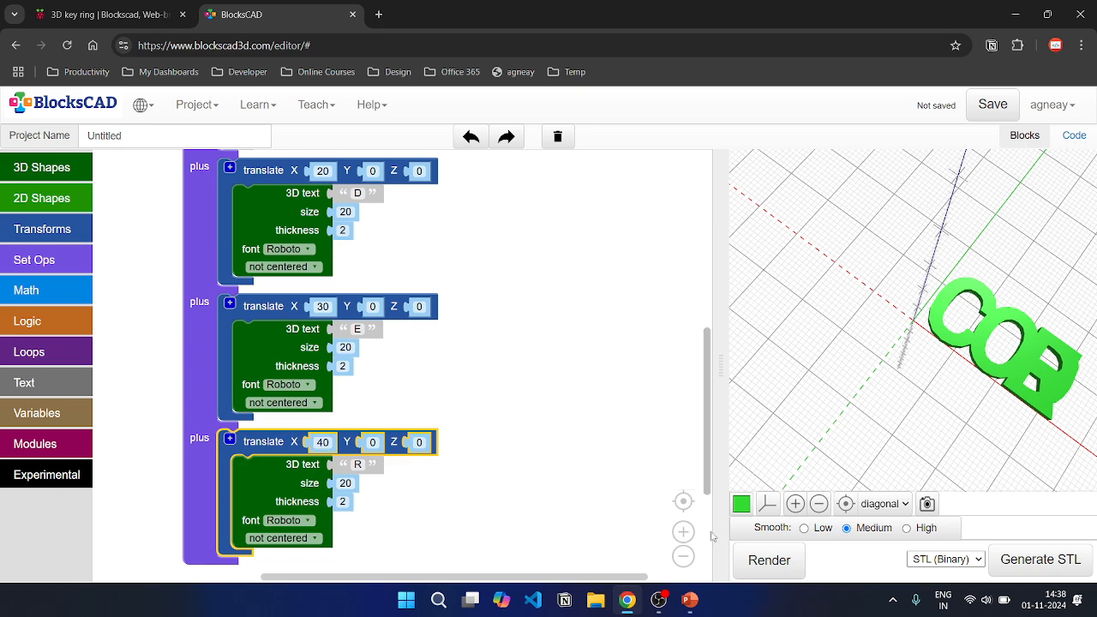
left_click(775, 564)
left_click_drag(869, 307, 1003, 343)
left_click(819, 504)
left_click(819, 504)
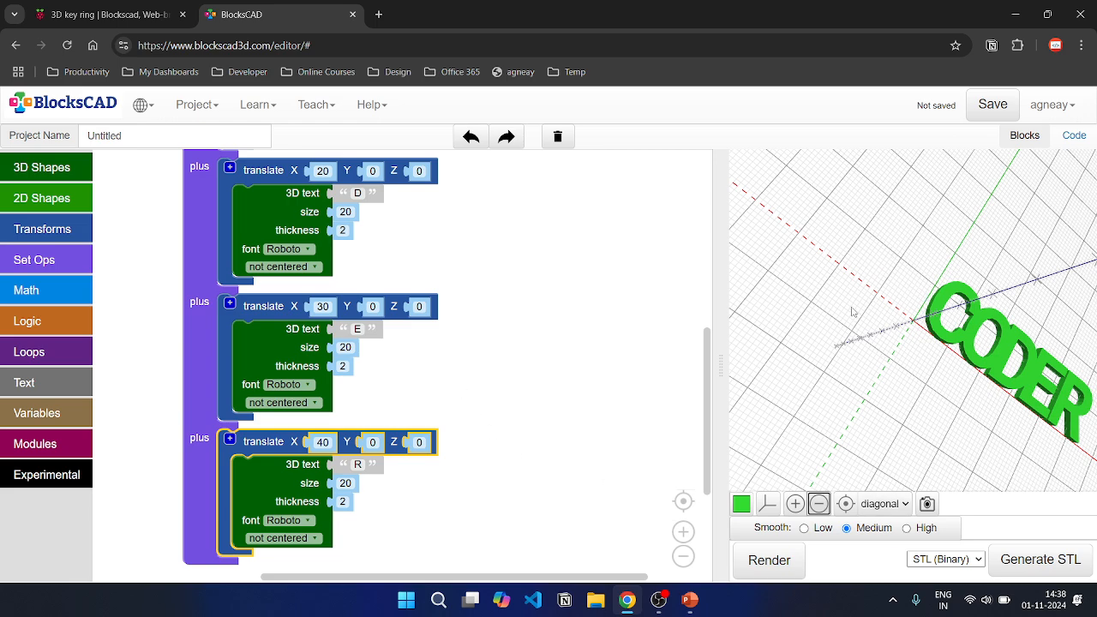
left_click(770, 507)
left_click(770, 507)
left_click(770, 508)
left_click(769, 508)
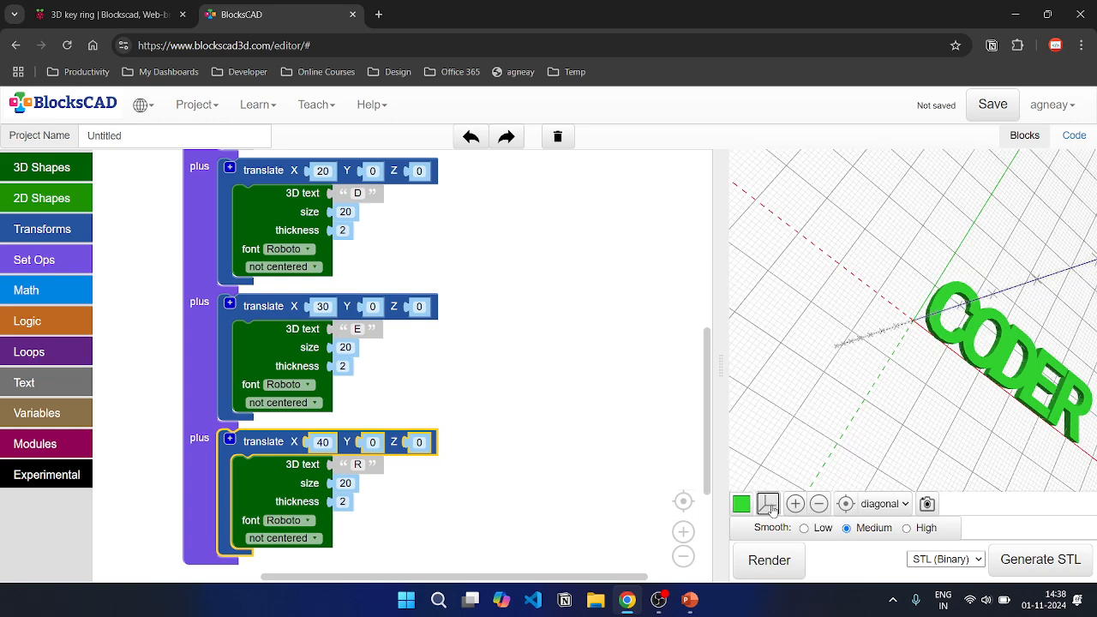
left_click_drag(908, 248, 964, 313)
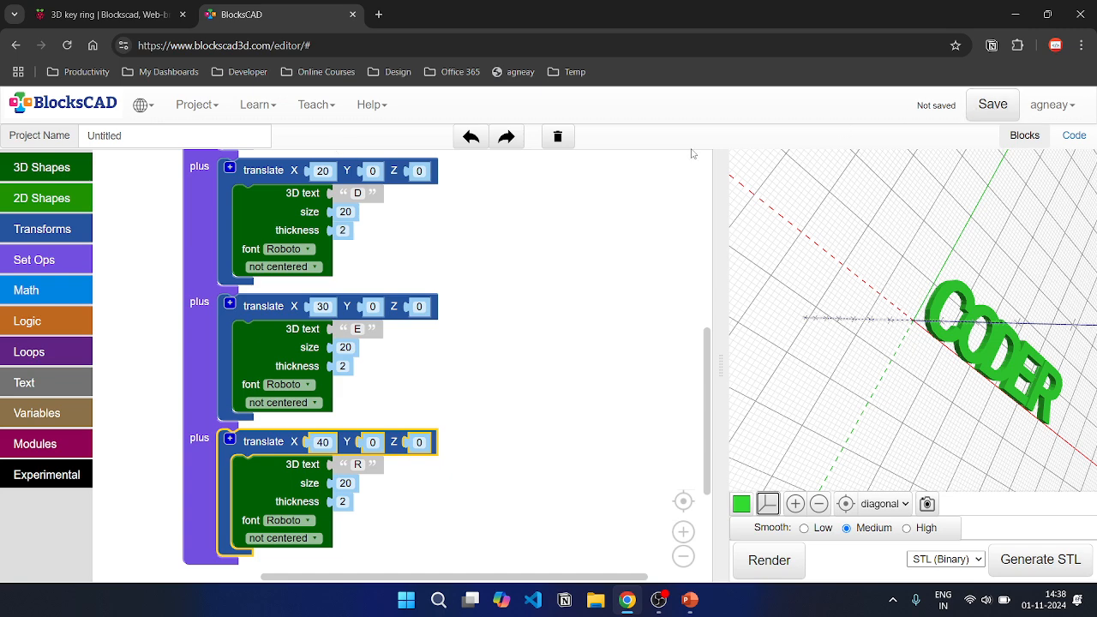
Save the project, rename it "3D key RIng" and save it again under the new name
left_click(1002, 117)
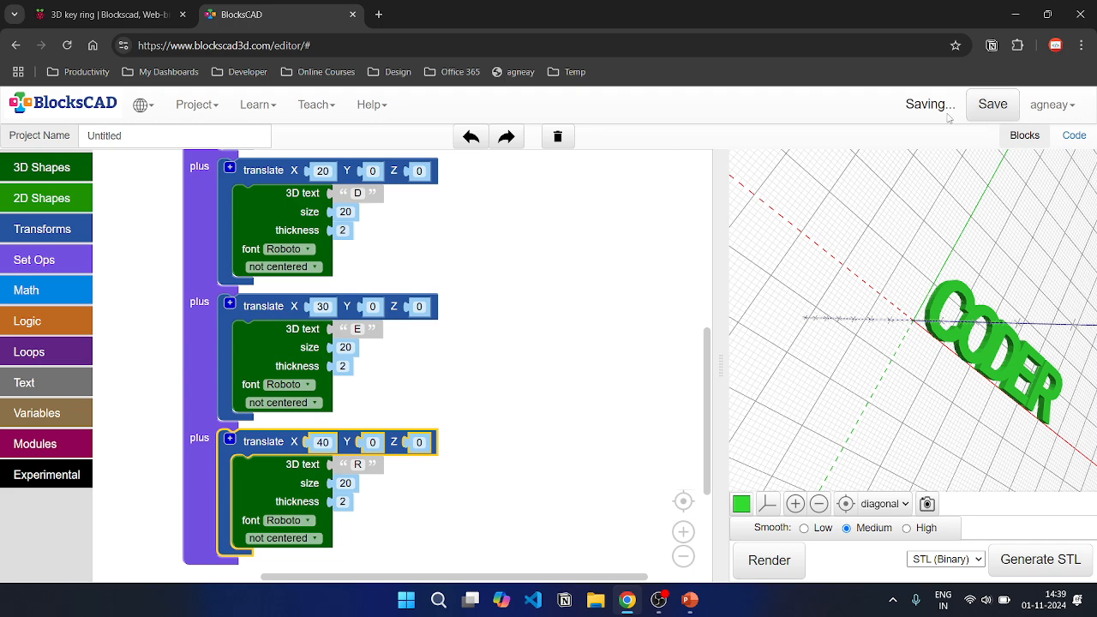
left_click(165, 134)
key("BackSpace")
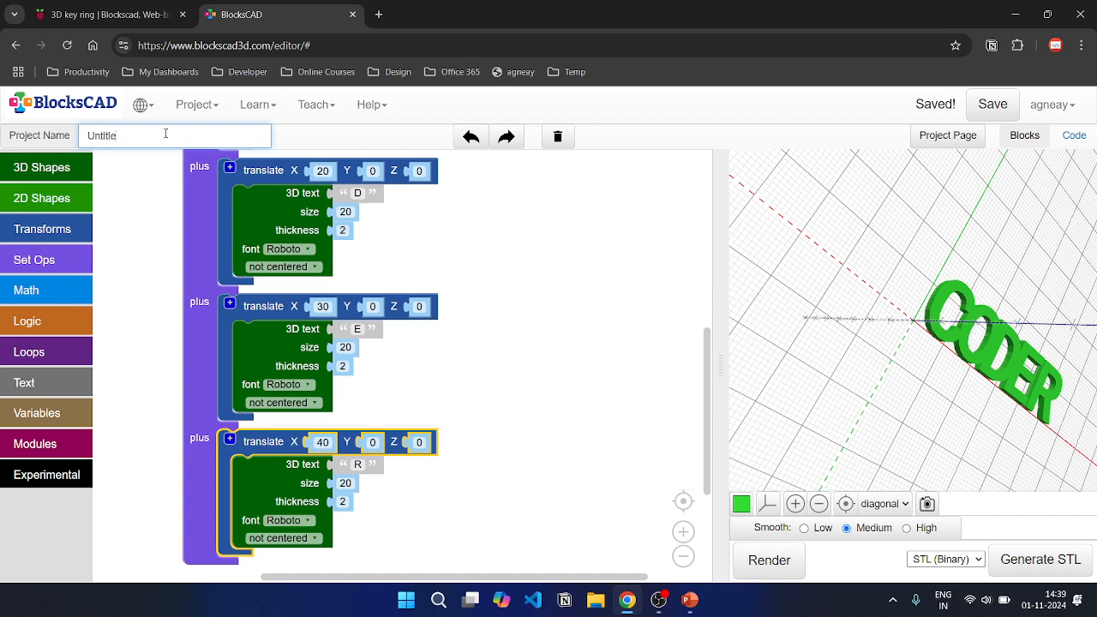
key("BackSpace")
key("BackSpace")
key("BackSpace")
key("BackSpace")
type("#")
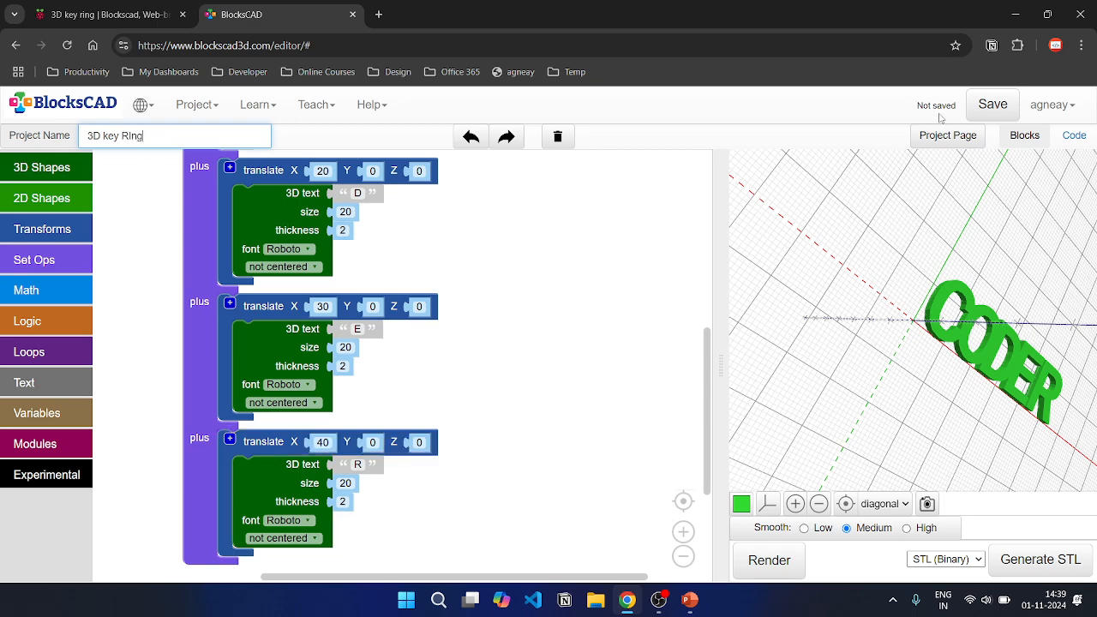
left_click(991, 105)
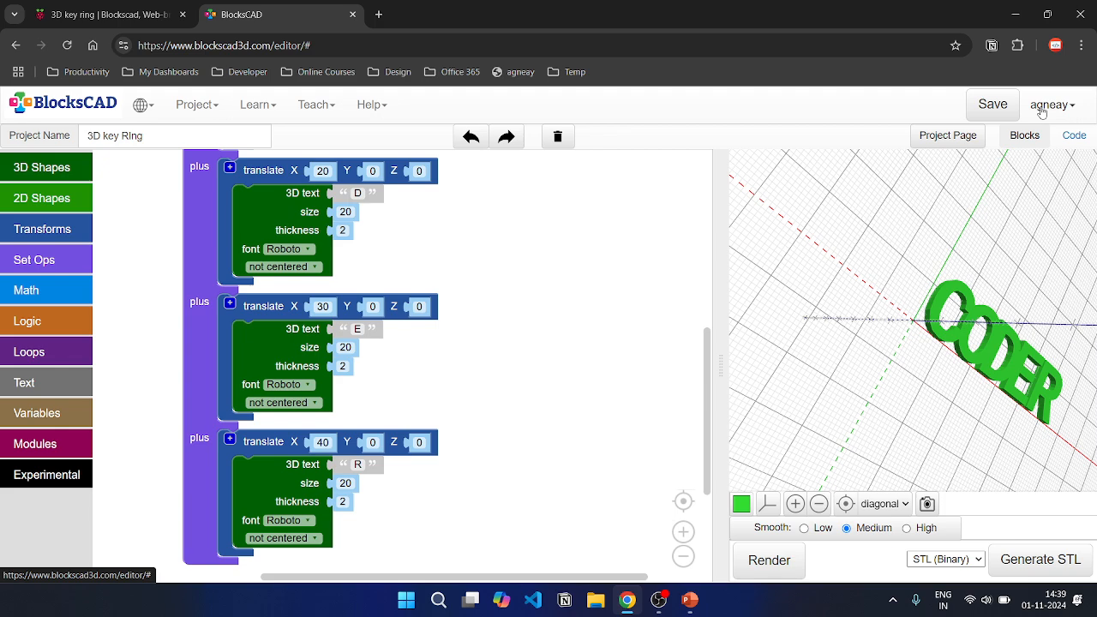
Open the list of own projects and view the project page of "3D key RIng"
left_click(1041, 107)
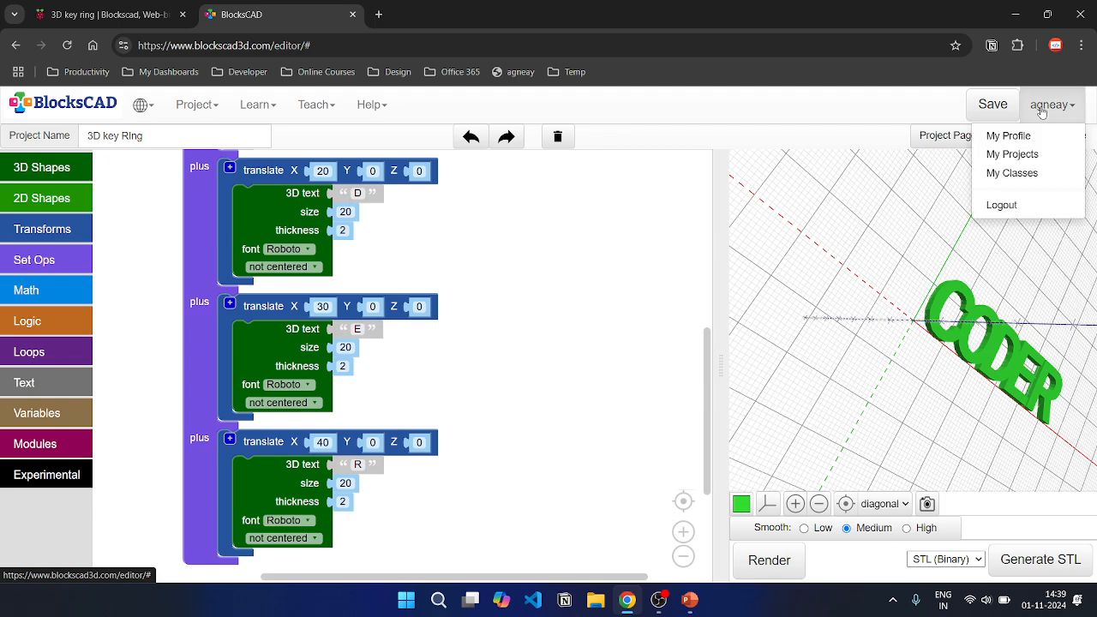
left_click(1012, 154)
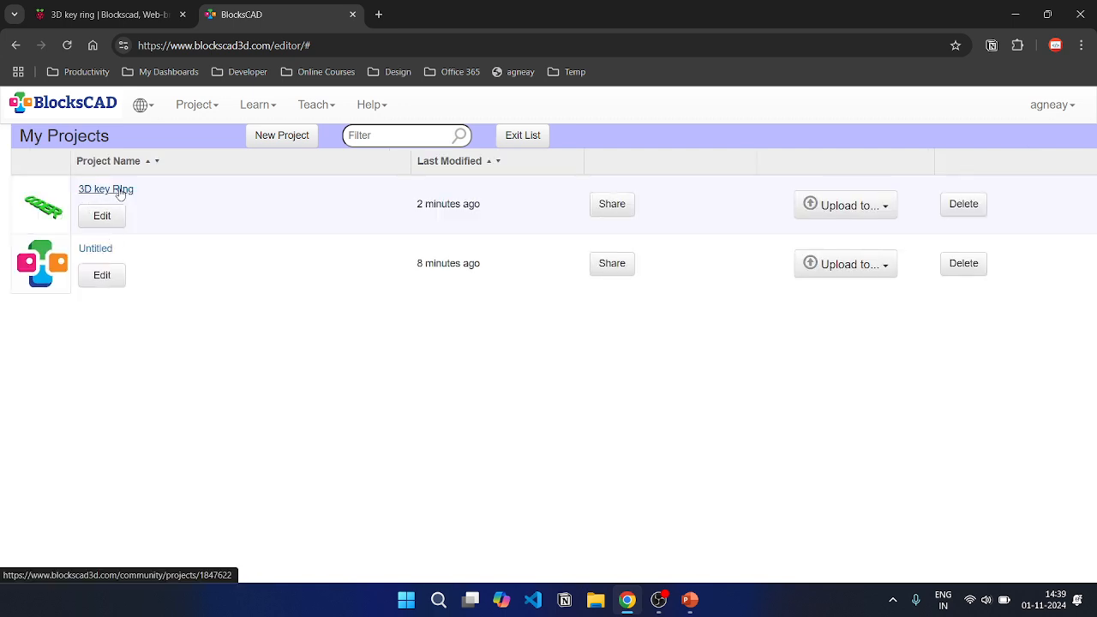
left_click(119, 195)
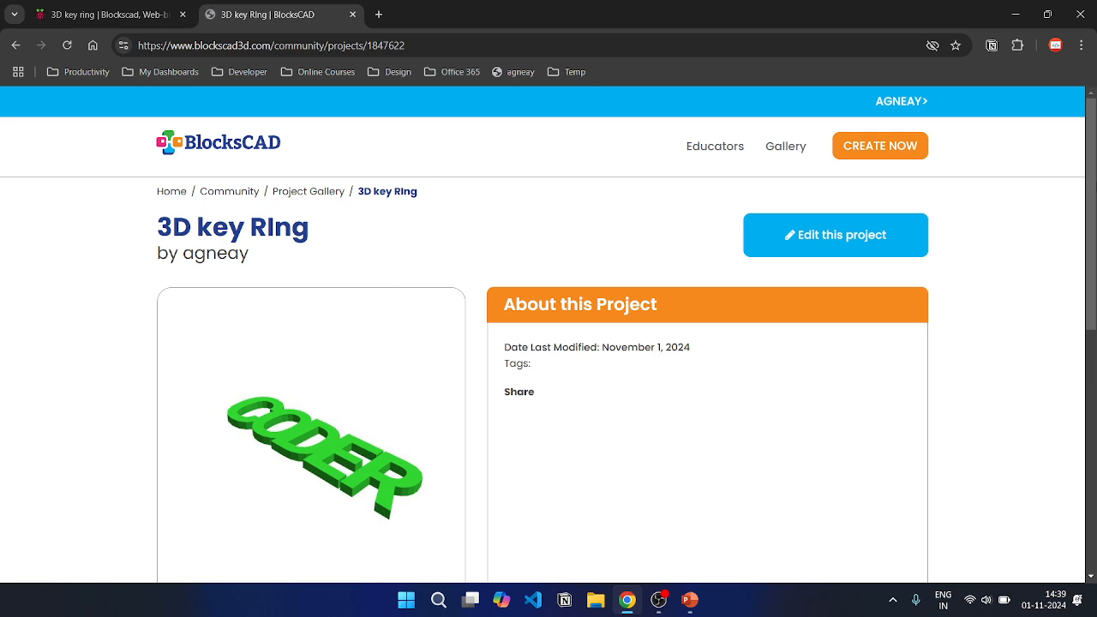
scroll(1044, 274, "down", 2)
scroll(1044, 273, "up", 2)
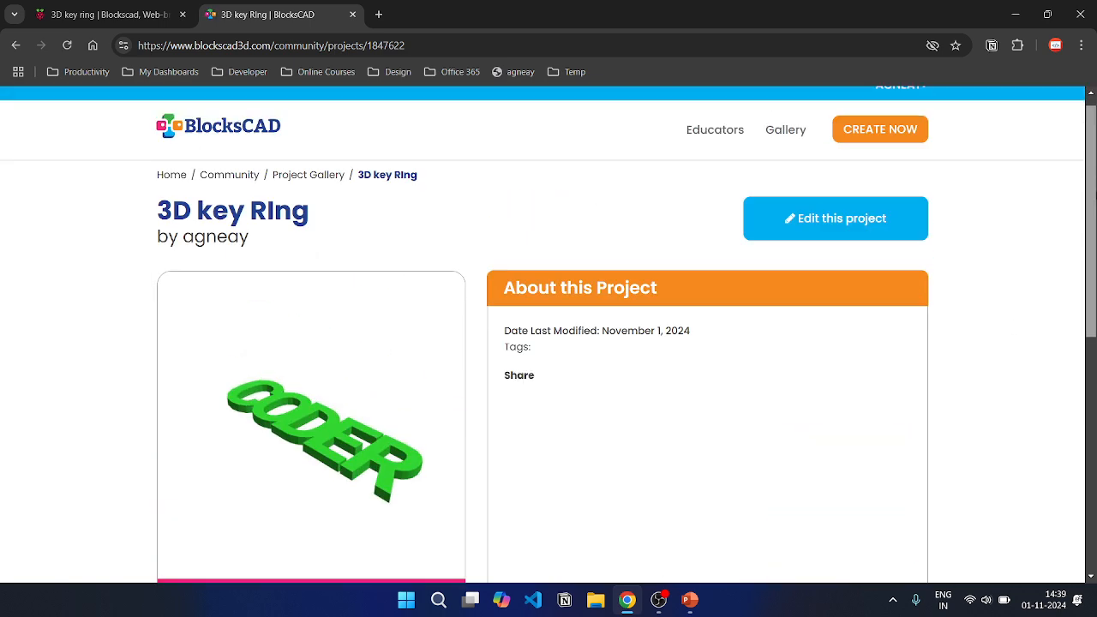
Reopen the "3D key RIng" project for editing, render it and inspect the CODER model and its blocks
left_click(870, 220)
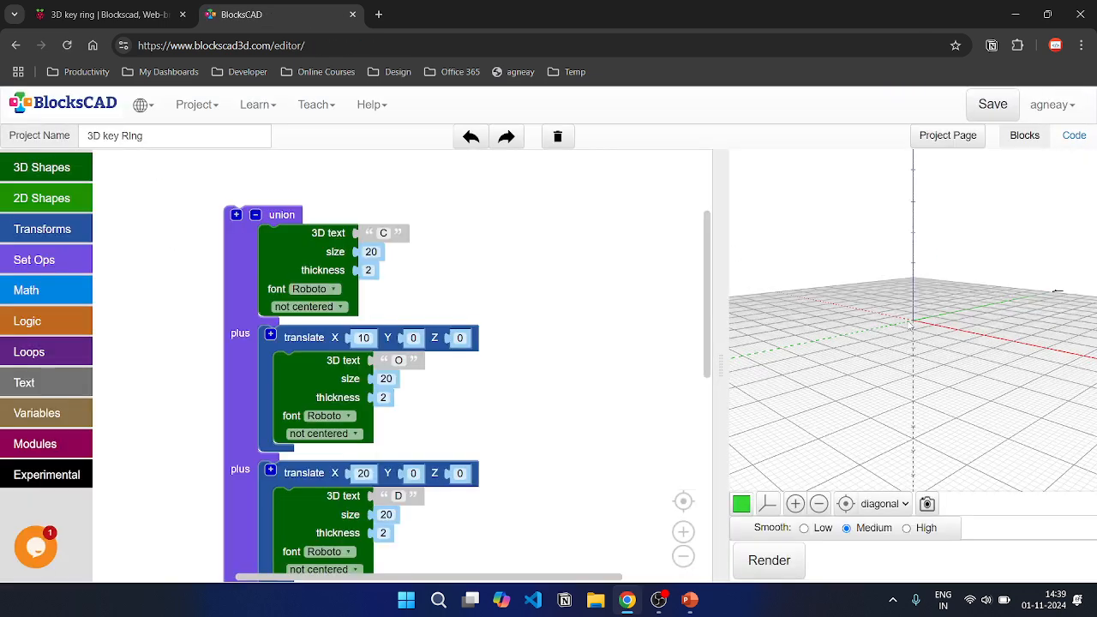
left_click(770, 561)
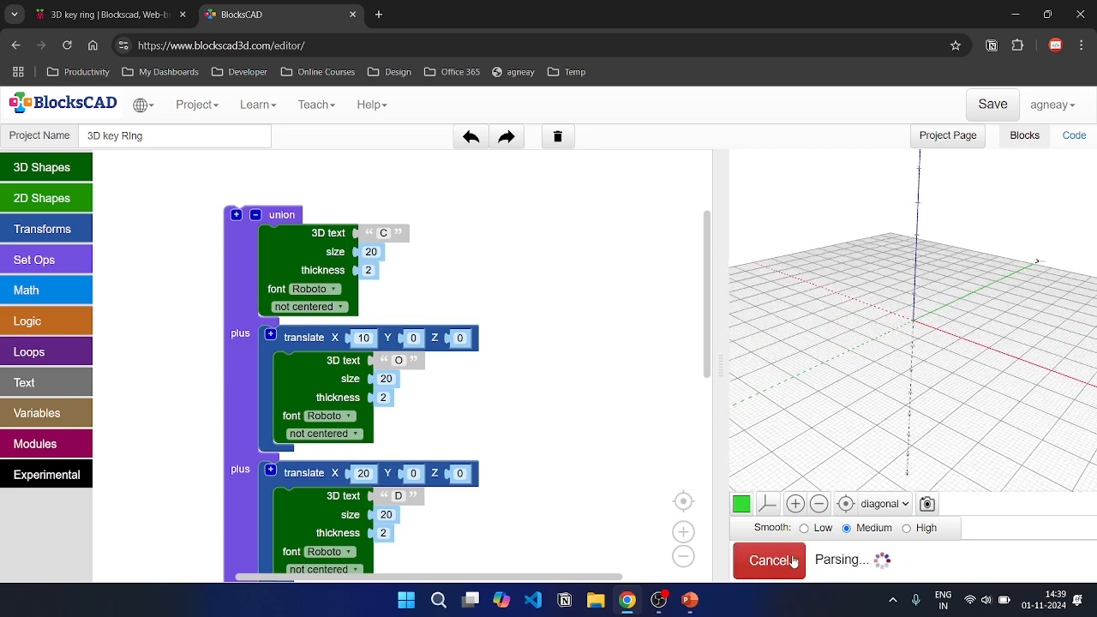
left_click_drag(885, 398, 1017, 442)
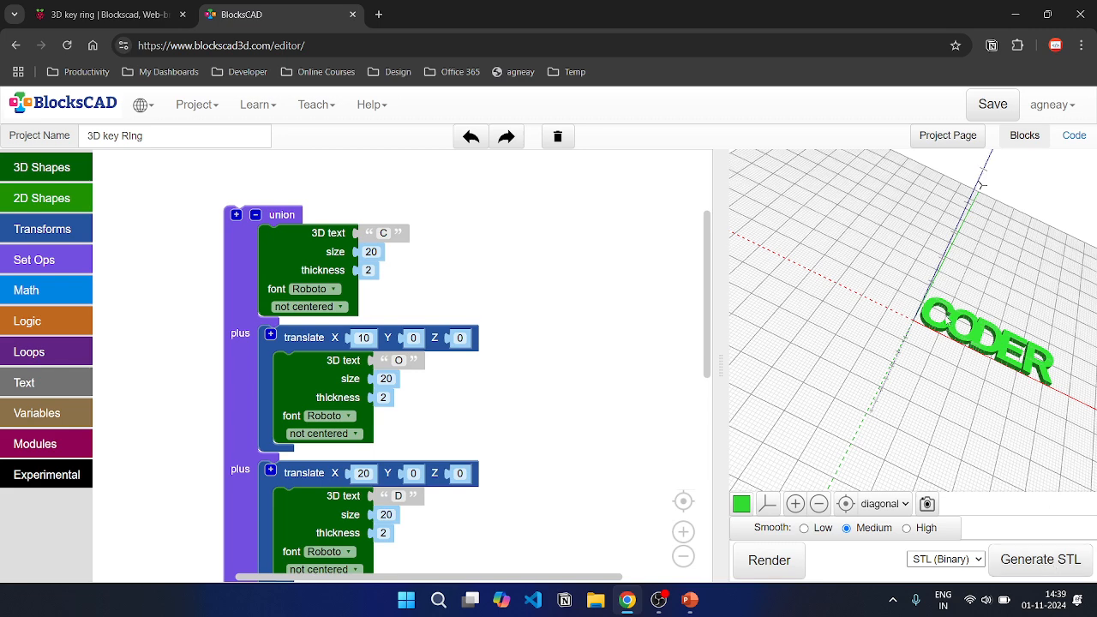
scroll(1027, 378, "up", 1)
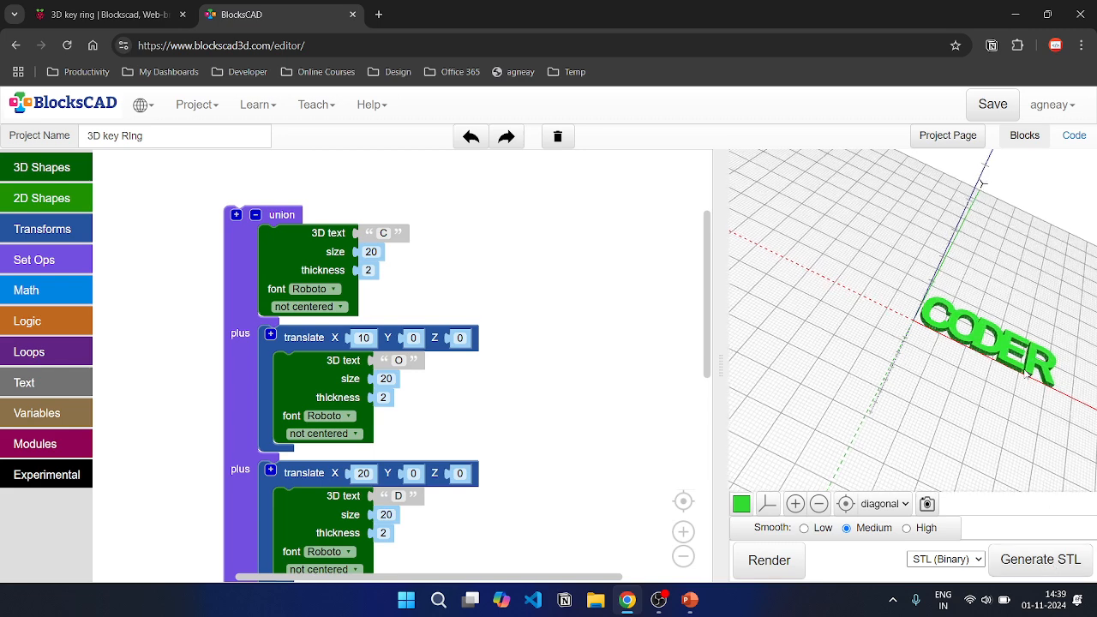
scroll(1027, 378, "up", 1)
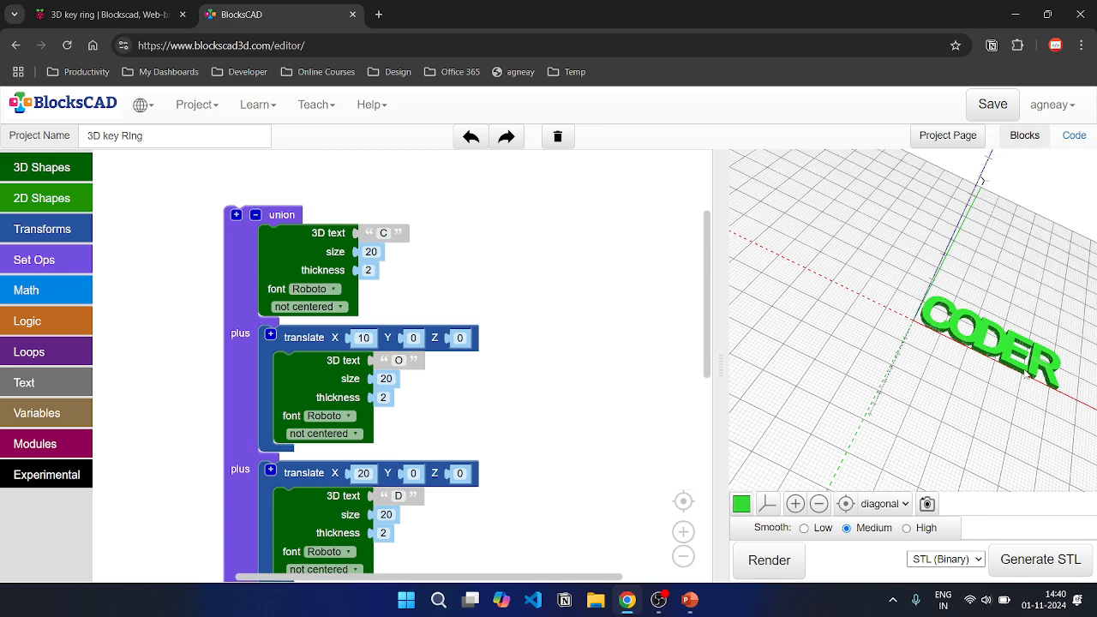
left_click(679, 577)
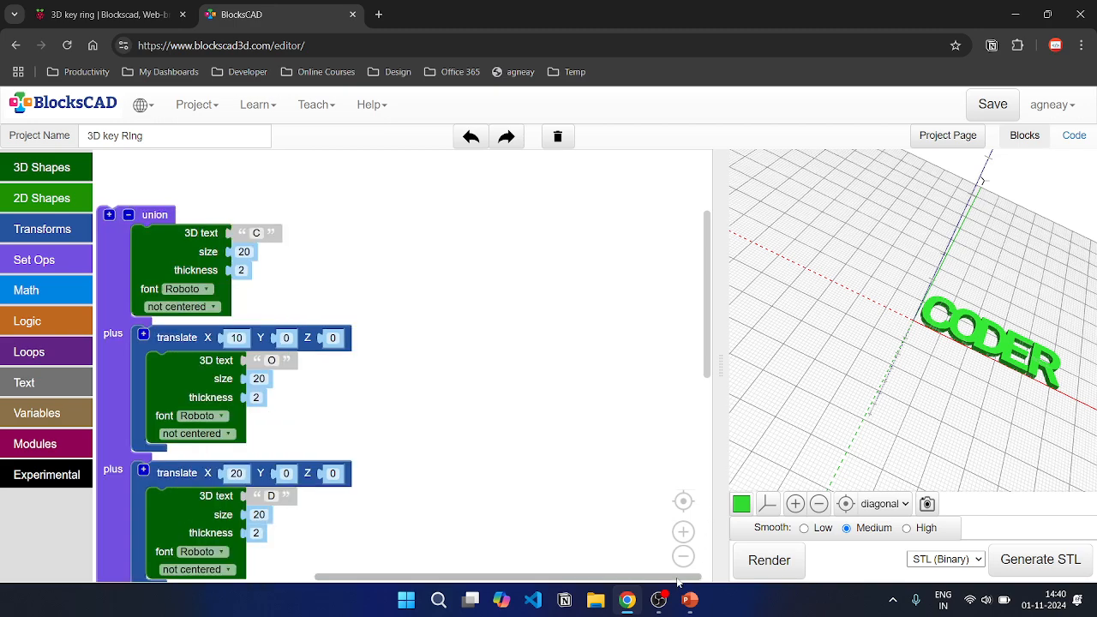